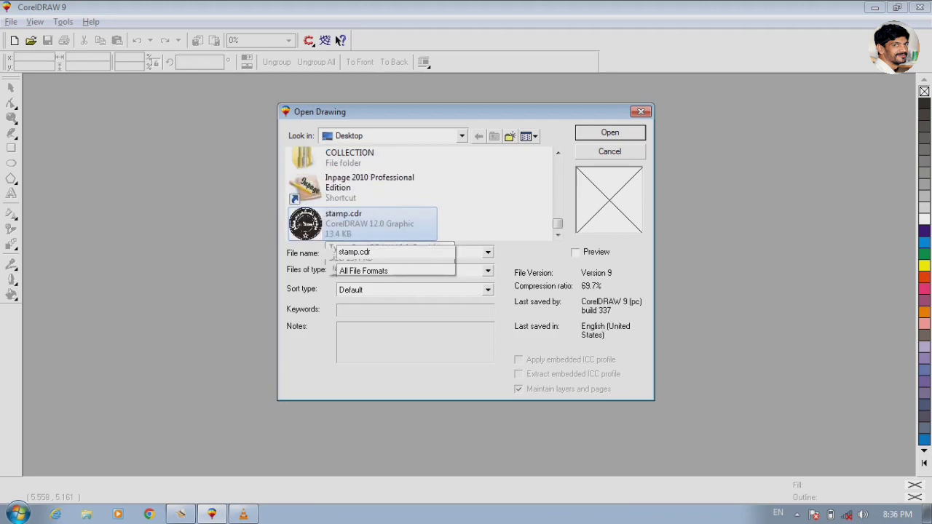
- Open the stamp.cdr drawing from the desktop and inspect the round stamp
{"action": "key", "text": "Return"}
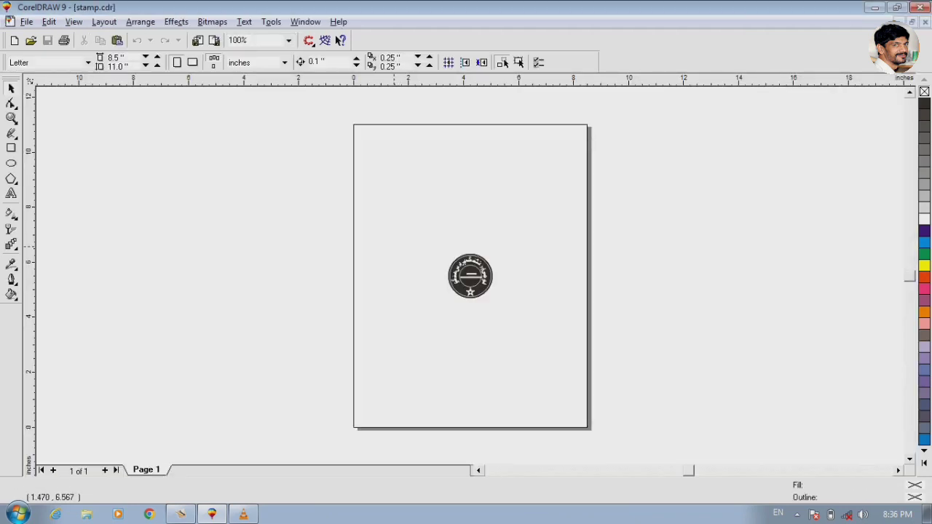
{"action": "left_click_drag", "start_coordinate": [427, 235], "coordinate": [527, 296]}
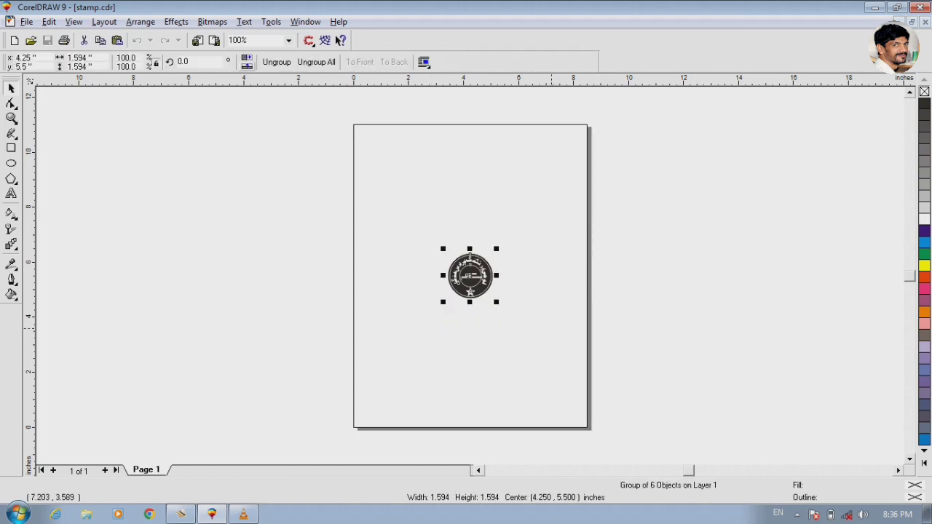
{"action": "key", "text": "shift+F2"}
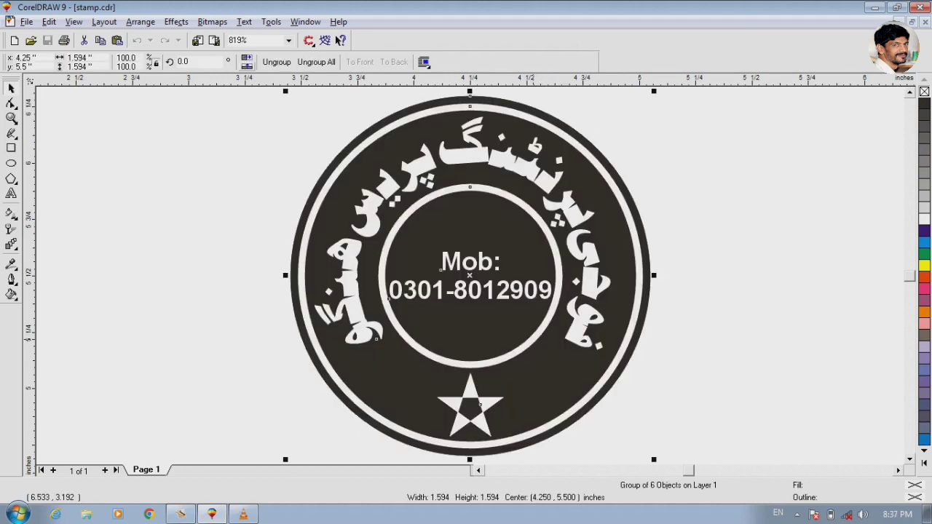
{"action": "left_click", "coordinate": [252, 245]}
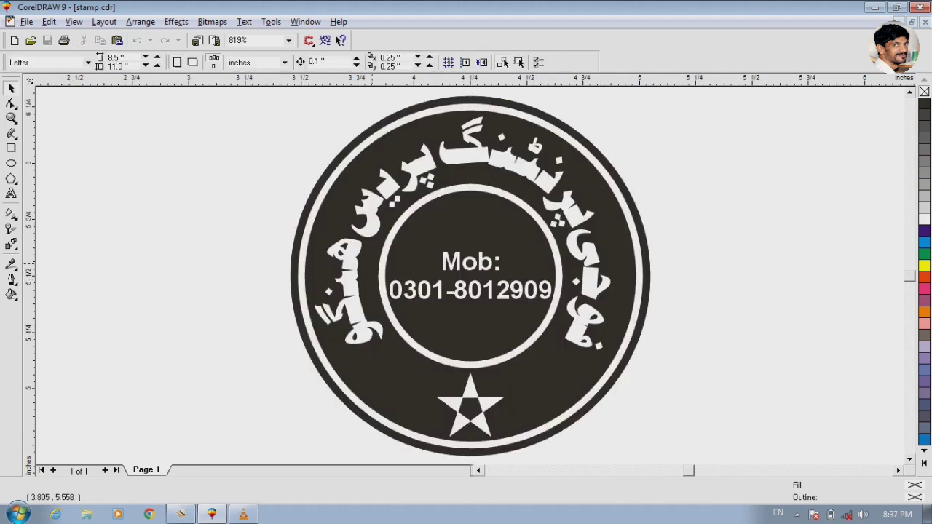
- Ungroup the round stamp into separate objects and select its black background circle
{"action": "left_click", "coordinate": [415, 266]}
{"action": "left_click", "coordinate": [276, 62]}
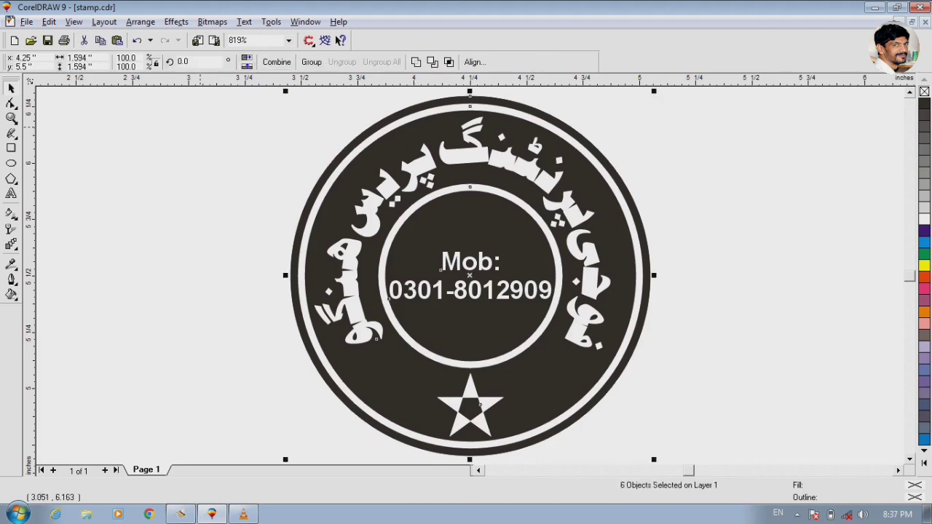
{"action": "key", "text": "Escape"}
{"action": "left_click", "coordinate": [371, 165]}
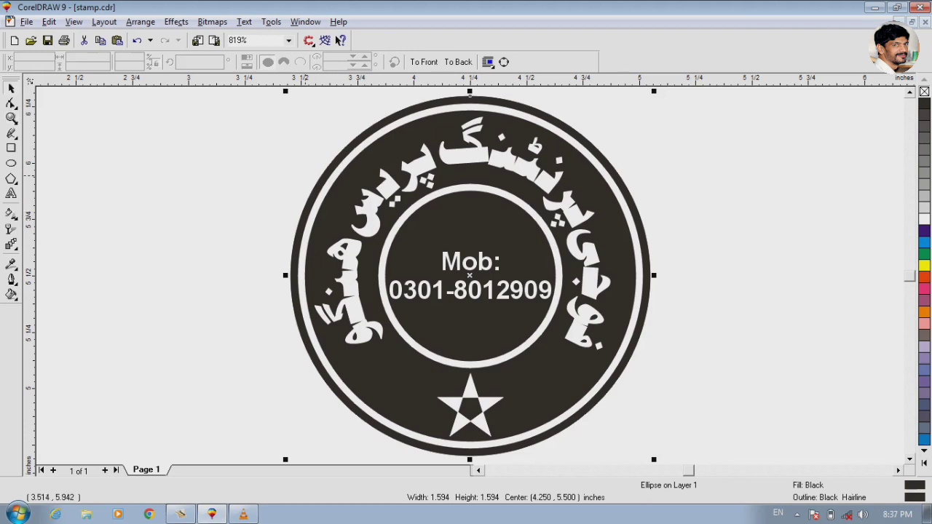
- Examine the letter joins in the curved Urdu text around the stamp's ring
{"action": "left_click_drag", "start_coordinate": [304, 175], "coordinate": [650, 359]}
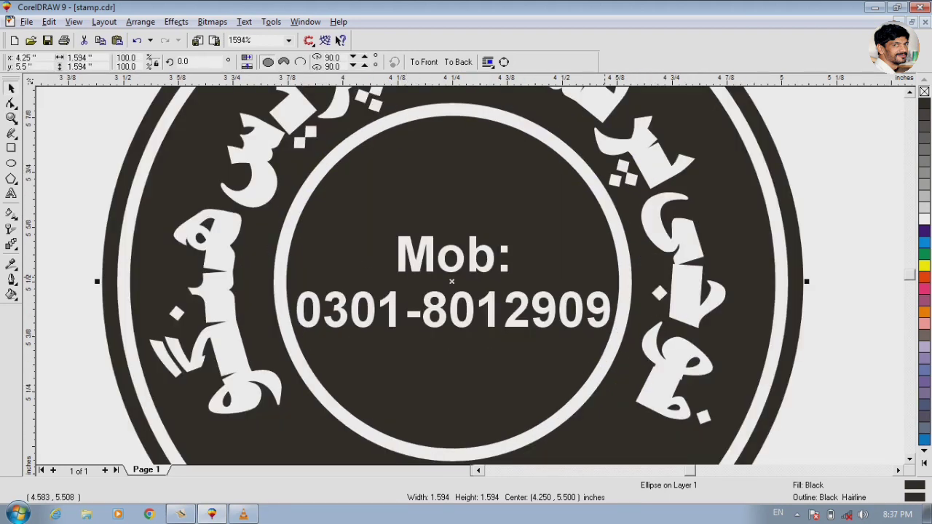
{"action": "key", "text": "F2"}
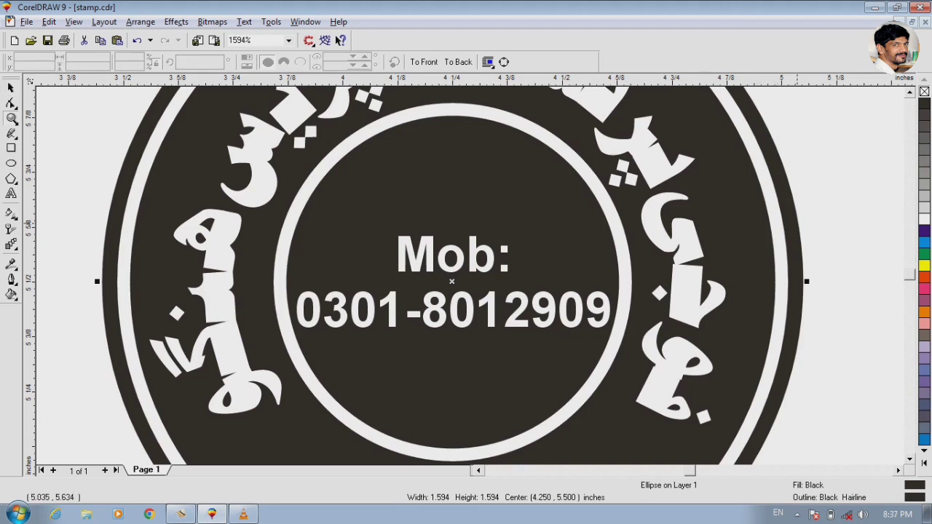
{"action": "key", "text": "space"}
{"action": "left_click_drag", "start_coordinate": [834, 182], "coordinate": [572, 333]}
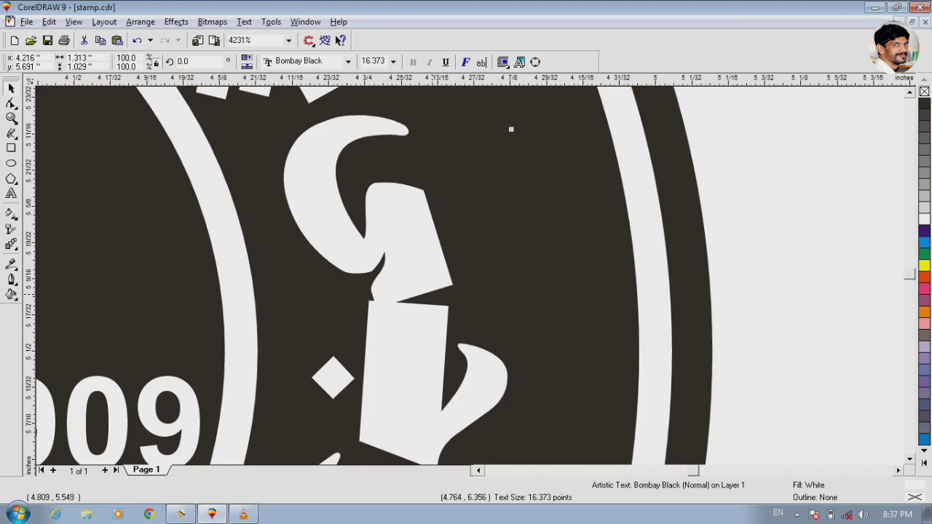
{"action": "key", "text": "F3"}
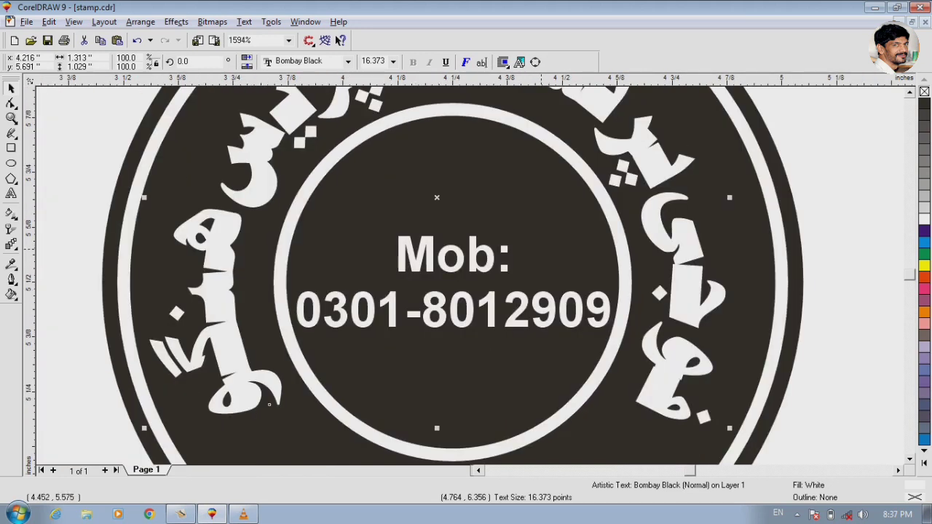
{"action": "scroll", "coordinate": [451, 277], "scroll_direction": "up", "scroll_amount": 5}
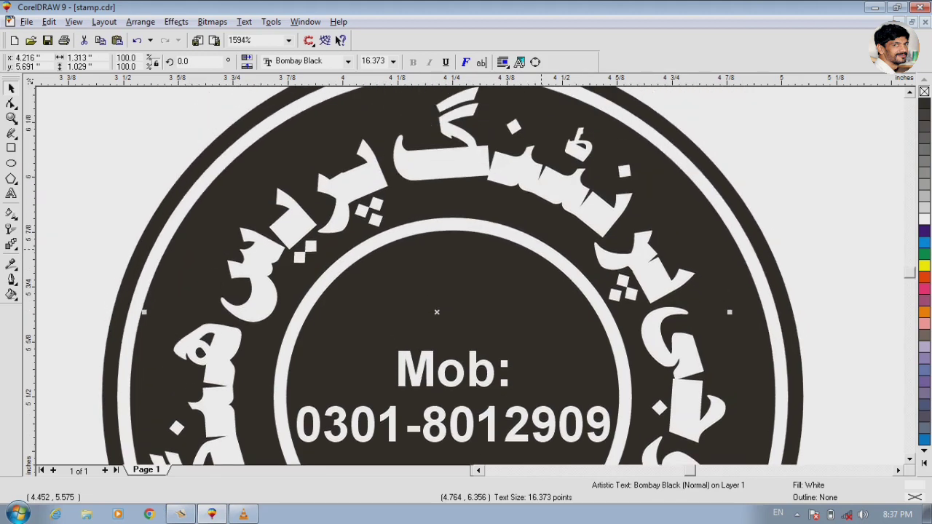
{"action": "scroll", "coordinate": [452, 277], "scroll_direction": "up", "scroll_amount": 1}
{"action": "scroll", "coordinate": [452, 276], "scroll_direction": "down", "scroll_amount": 6}
{"action": "scroll", "coordinate": [451, 276], "scroll_direction": "down", "scroll_amount": 1}
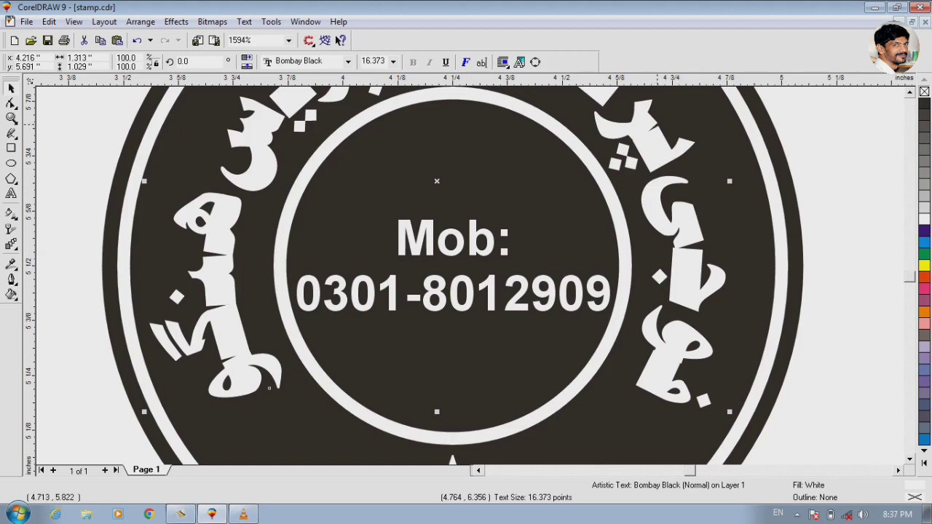
{"action": "scroll", "coordinate": [474, 277], "scroll_direction": "up", "scroll_amount": 3}
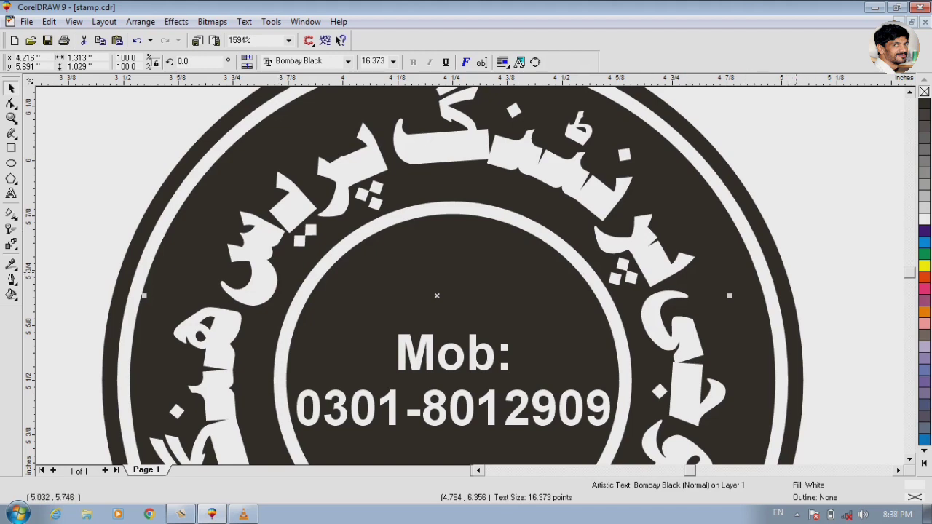
{"action": "scroll", "coordinate": [874, 255], "scroll_direction": "down", "scroll_amount": 2}
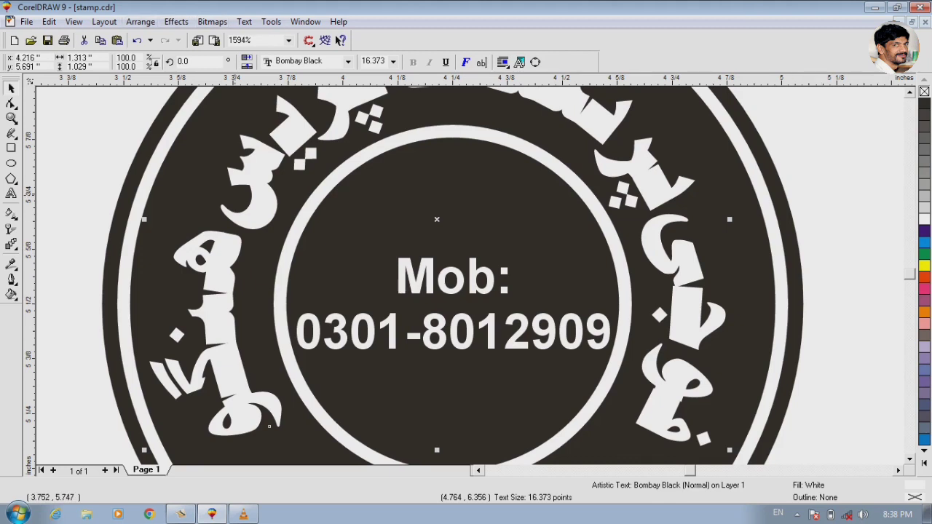
{"action": "key", "text": "F4"}
{"action": "left_click_drag", "start_coordinate": [280, 121], "coordinate": [683, 355]}
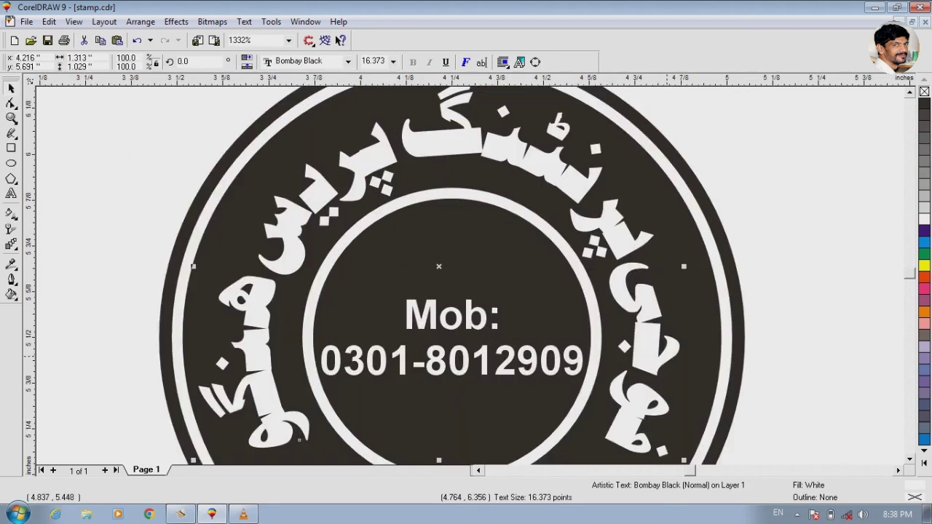
{"action": "left_click_drag", "start_coordinate": [591, 362], "coordinate": [761, 436]}
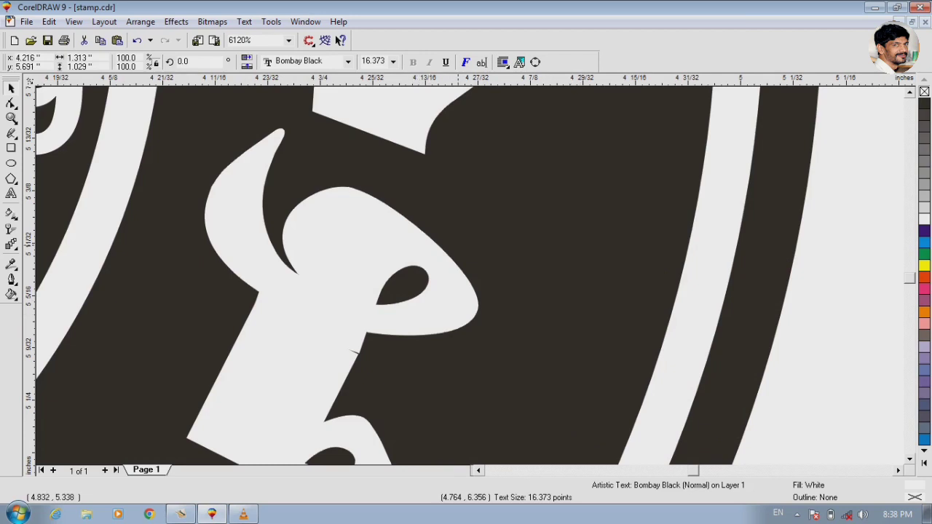
{"action": "key", "text": "F3"}
- Give the curved Urdu text a black fill and a black outline
{"action": "left_click", "coordinate": [476, 219]}
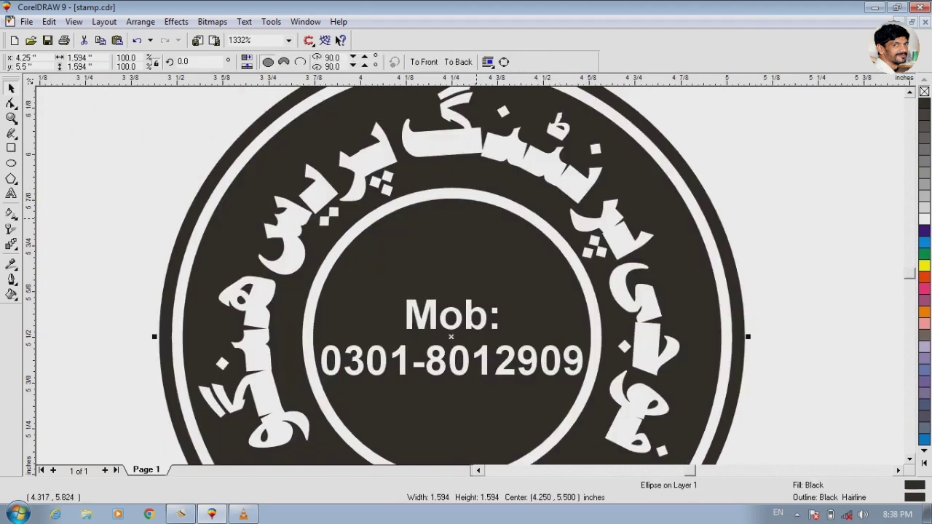
{"action": "left_click", "coordinate": [442, 150]}
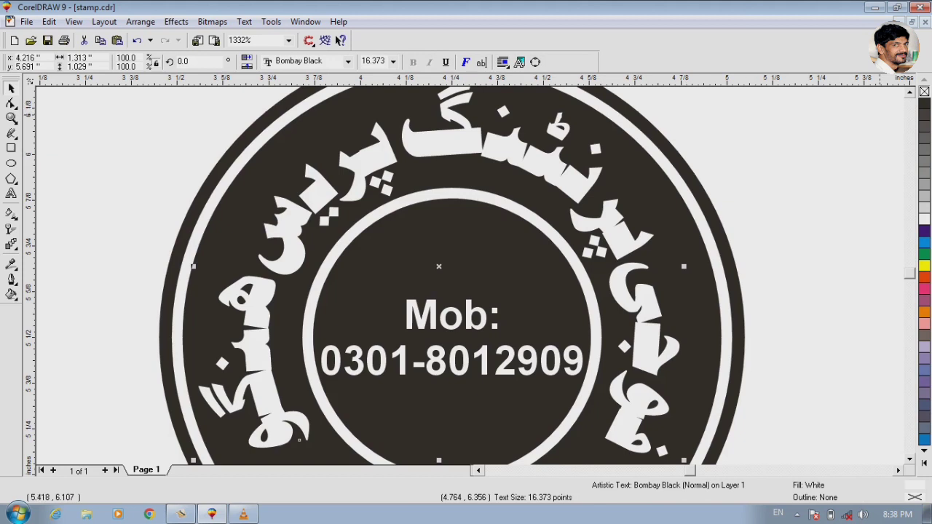
{"action": "left_click", "coordinate": [924, 104]}
{"action": "right_click", "coordinate": [924, 104]}
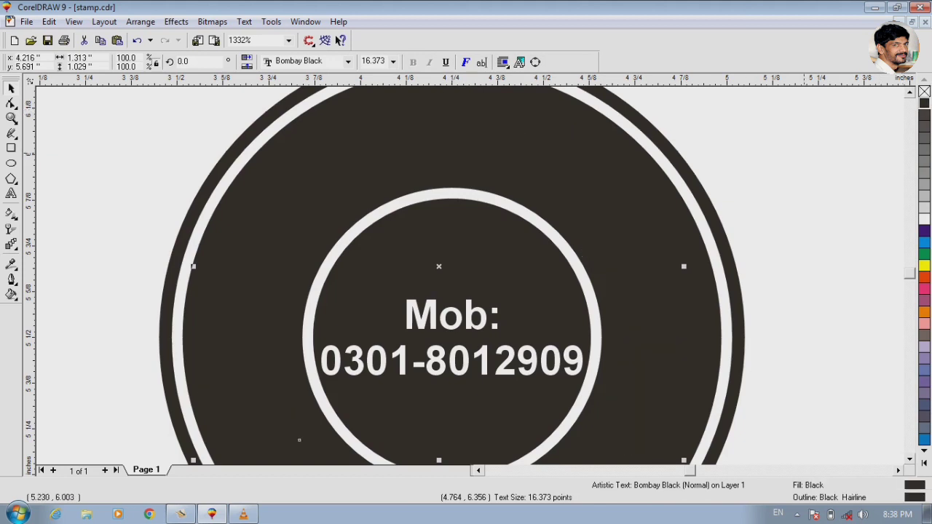
- Give the mobile number text in the stamp's centre a black fill and a black outline
{"action": "key", "text": "F3"}
{"action": "left_click", "coordinate": [443, 269]}
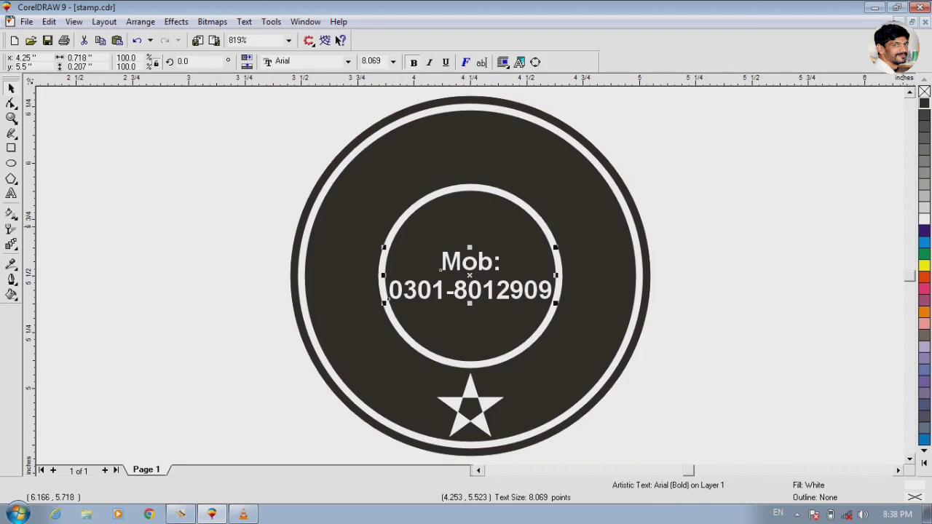
{"action": "left_click", "coordinate": [924, 104]}
{"action": "right_click", "coordinate": [924, 103]}
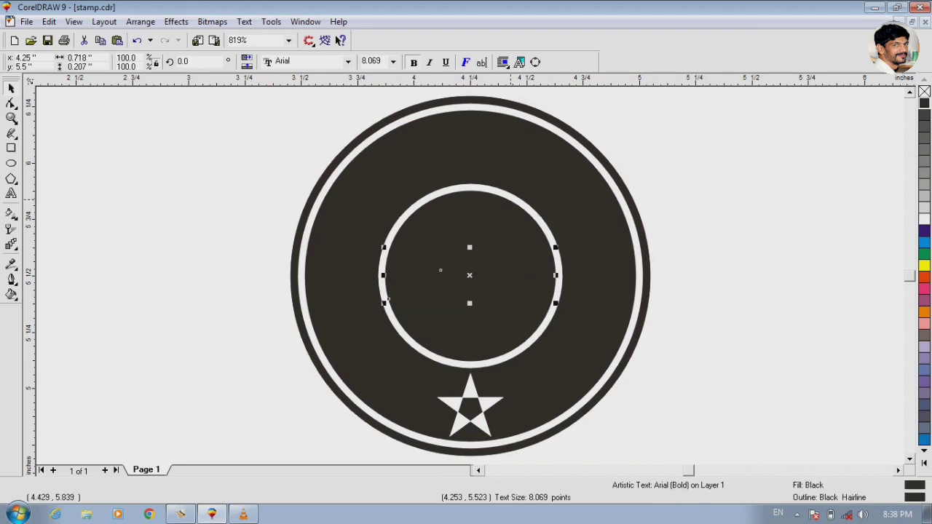
- Set the inner circle's outline to black and give the star a black fill and outline
{"action": "left_click", "coordinate": [388, 299]}
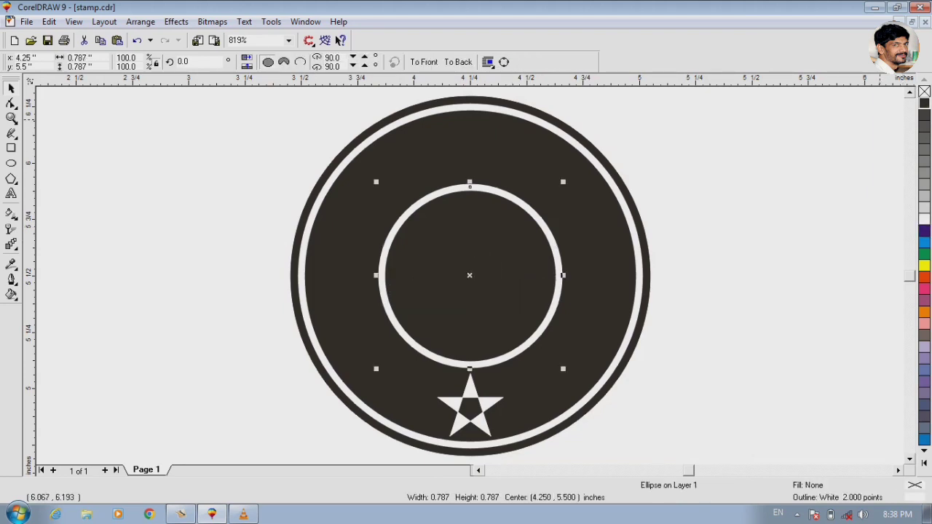
{"action": "right_click", "coordinate": [924, 104]}
{"action": "left_click", "coordinate": [489, 420]}
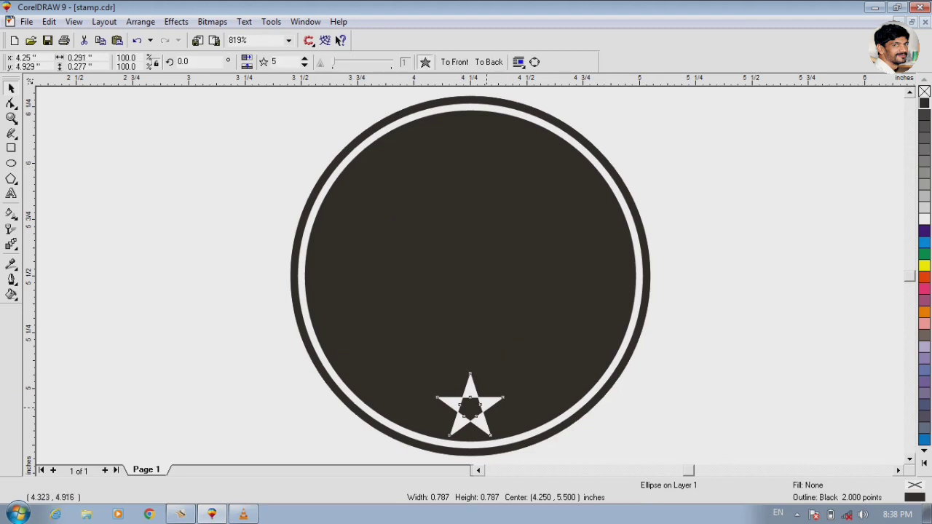
{"action": "left_click", "coordinate": [924, 103]}
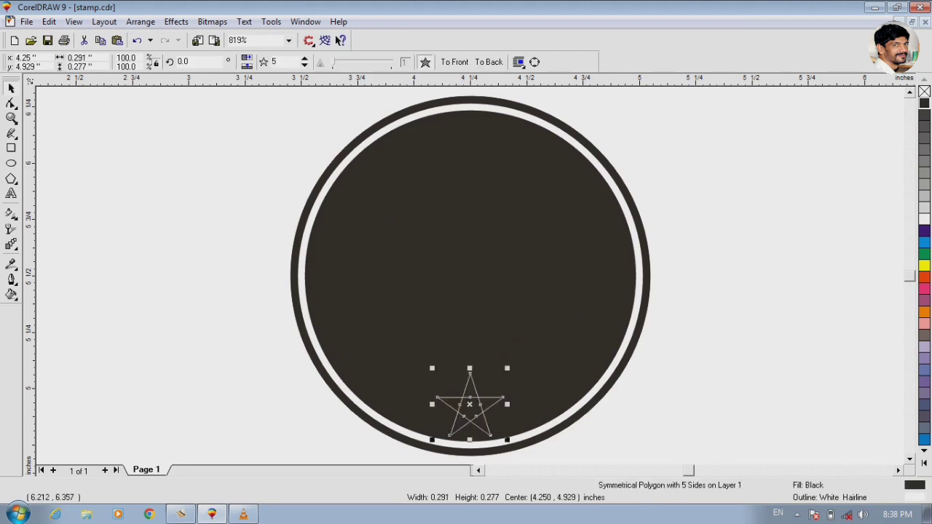
{"action": "right_click", "coordinate": [924, 104]}
- Set the outer ring's outline to black and delete the solid black background circle
{"action": "left_click", "coordinate": [540, 429]}
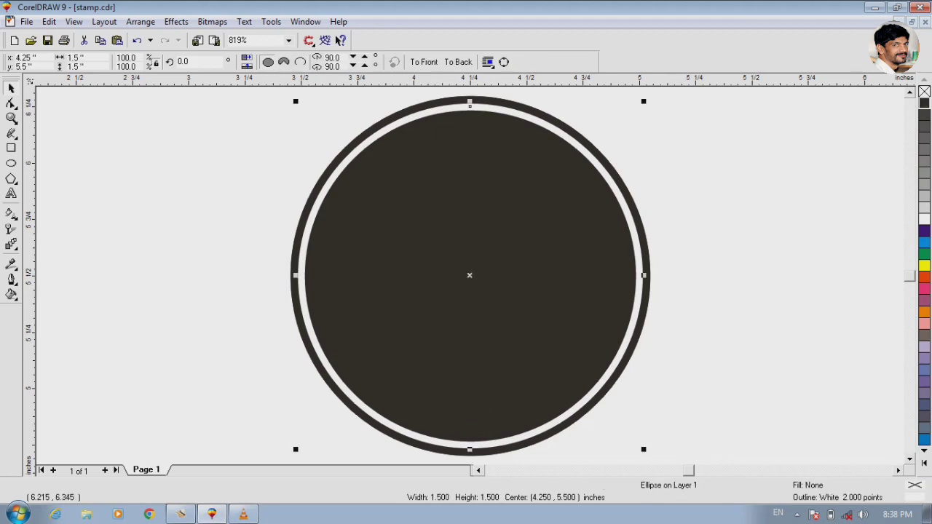
{"action": "right_click", "coordinate": [924, 103]}
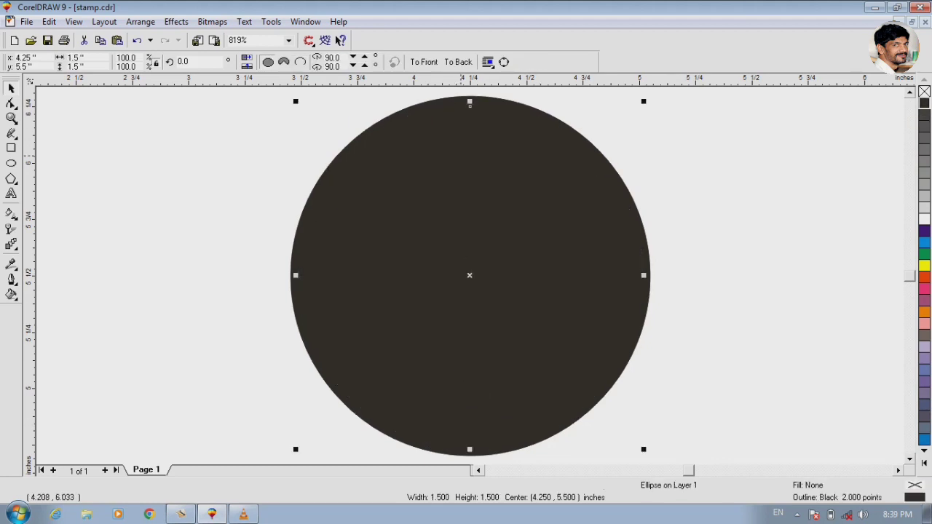
{"action": "left_click", "coordinate": [461, 155]}
{"action": "left_click", "coordinate": [480, 181]}
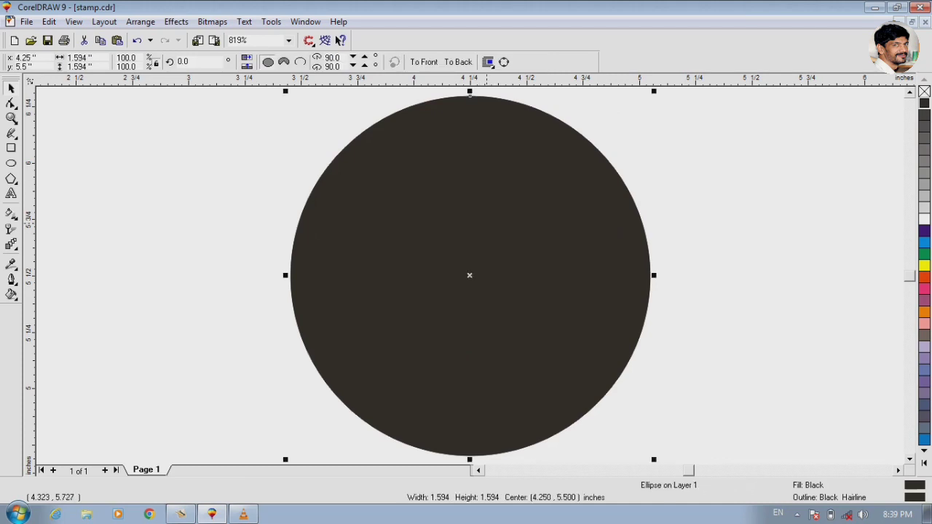
{"action": "key", "text": "Delete"}
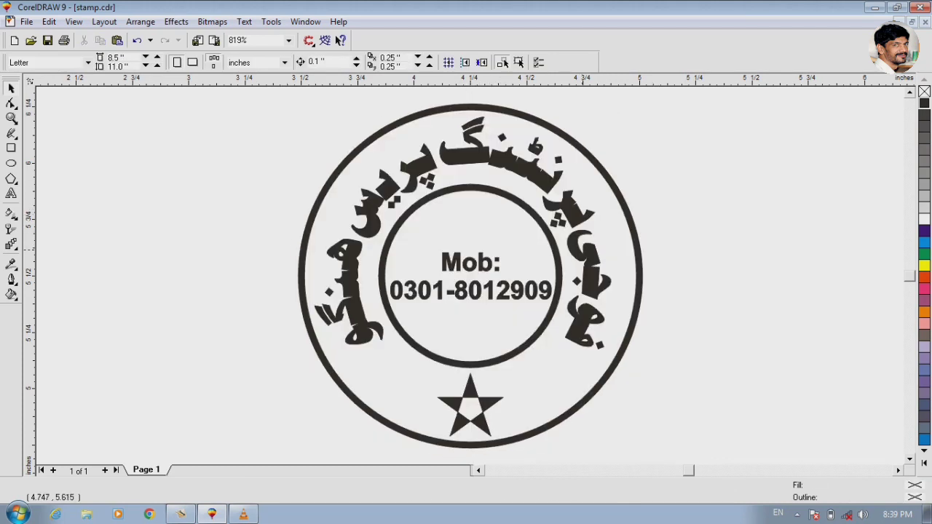
- Select the curved Urdu text and inspect the overlapping letter joins on its right side
{"action": "key", "text": "z"}
{"action": "left_click_drag", "start_coordinate": [559, 236], "coordinate": [638, 318]}
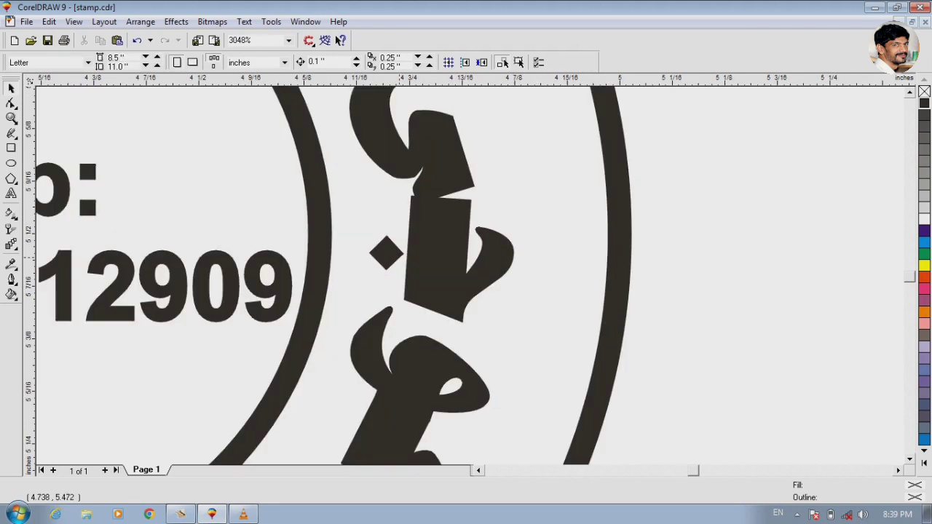
{"action": "left_click", "coordinate": [412, 248]}
{"action": "key", "text": "F2"}
{"action": "left_click_drag", "start_coordinate": [343, 129], "coordinate": [531, 254]}
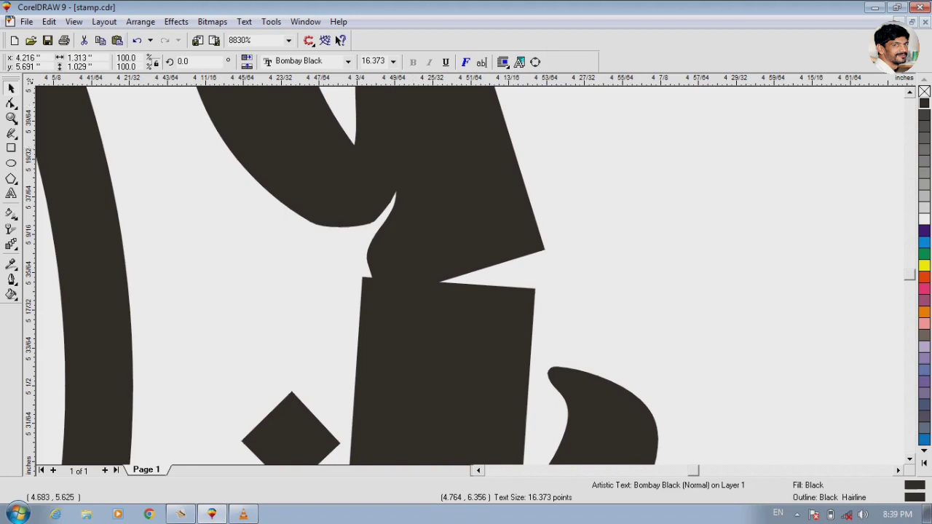
- Try converting the curved Urdu text to curves, and undo the conversion
{"action": "left_click", "coordinate": [140, 22]}
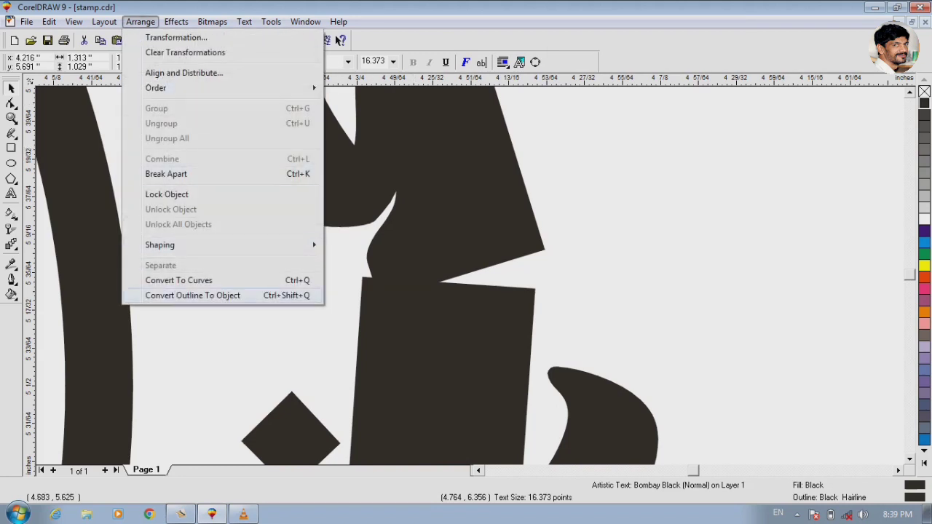
{"action": "left_click", "coordinate": [179, 281]}
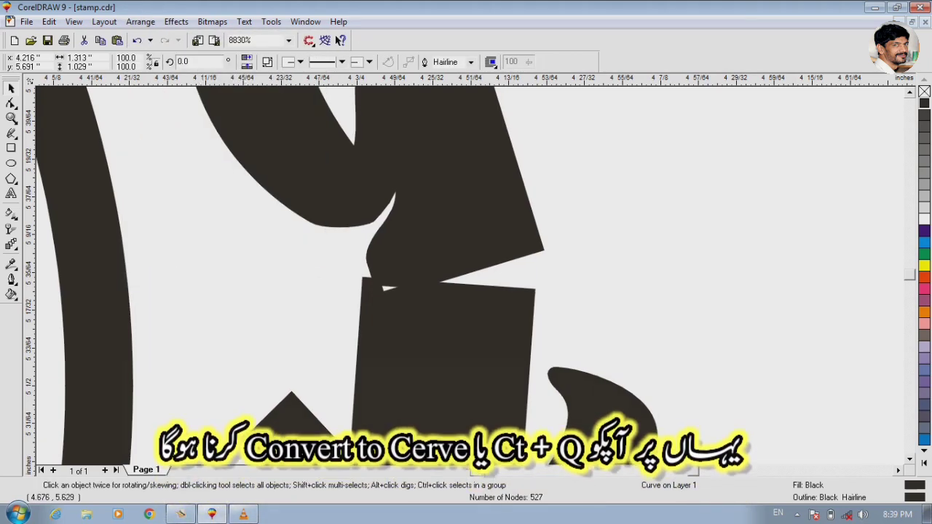
{"action": "key", "text": "ctrl+z"}
- Convert the selected curved Urdu text to curves
{"action": "left_click", "coordinate": [176, 21]}
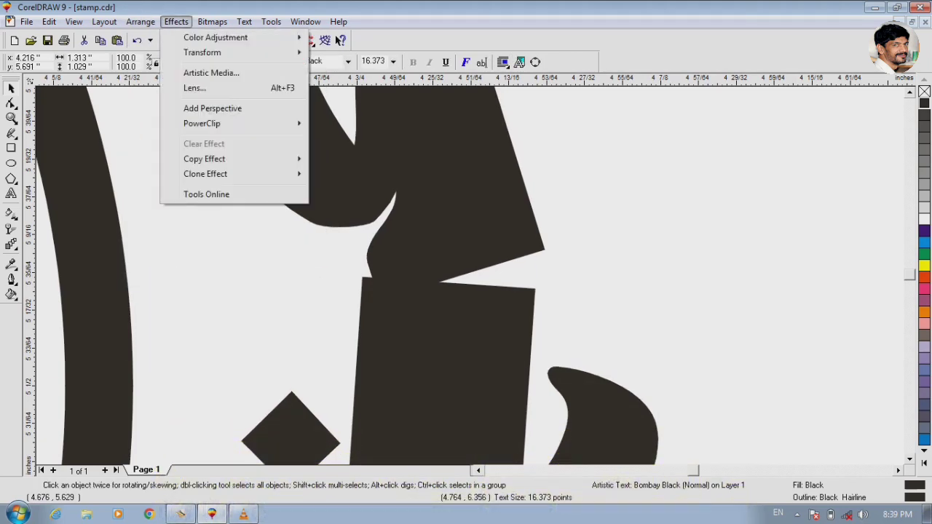
{"action": "mouse_move", "coordinate": [160, 245]}
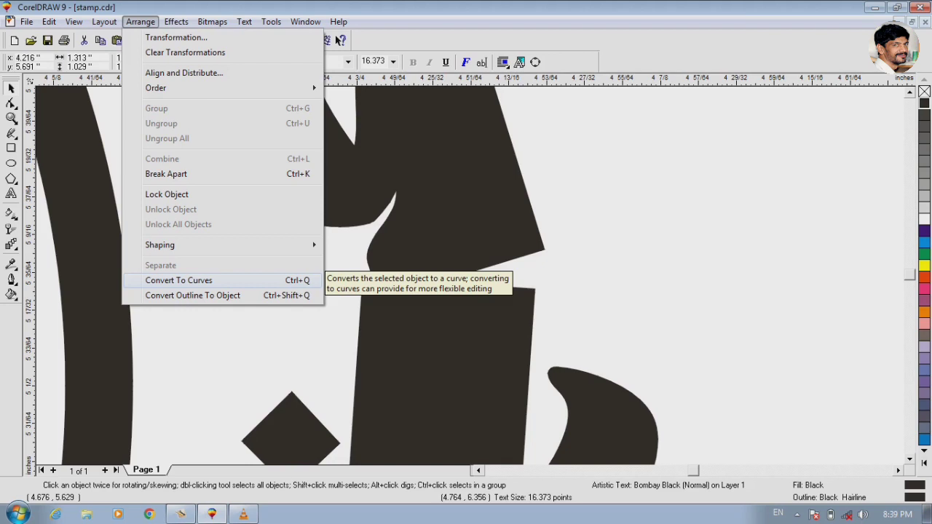
{"action": "left_click", "coordinate": [178, 280]}
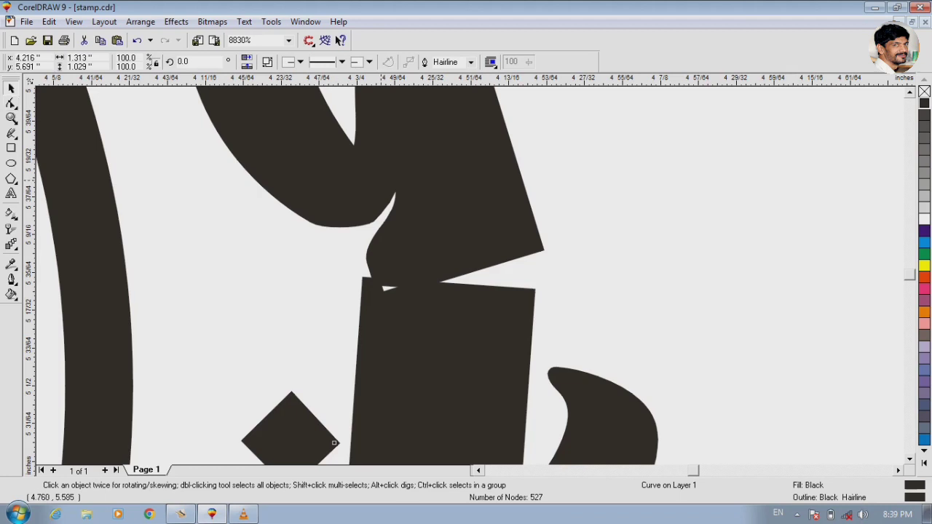
- Examine the letter joins along the top and right side of the curved Urdu text, and deselect it
{"action": "key", "text": "F4"}
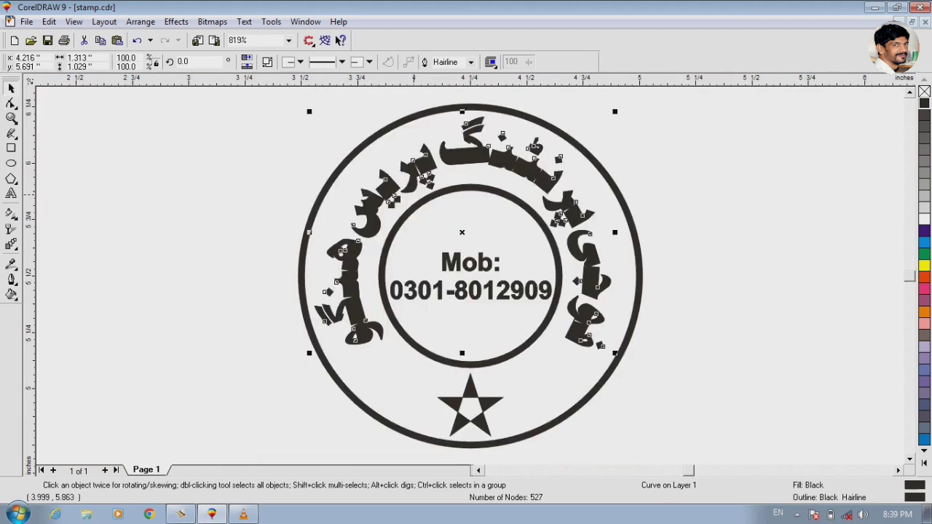
{"action": "key", "text": "F2"}
{"action": "left_click_drag", "start_coordinate": [380, 146], "coordinate": [545, 194]}
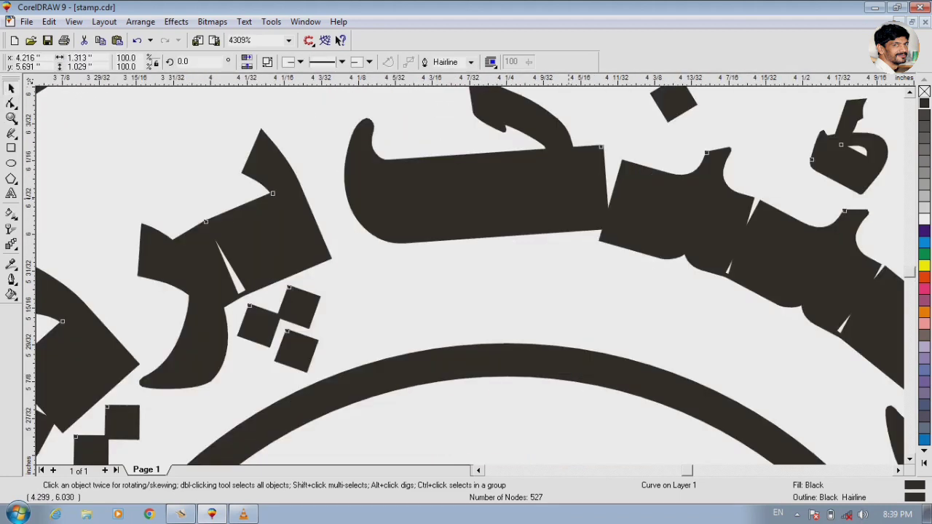
{"action": "key", "text": "F4"}
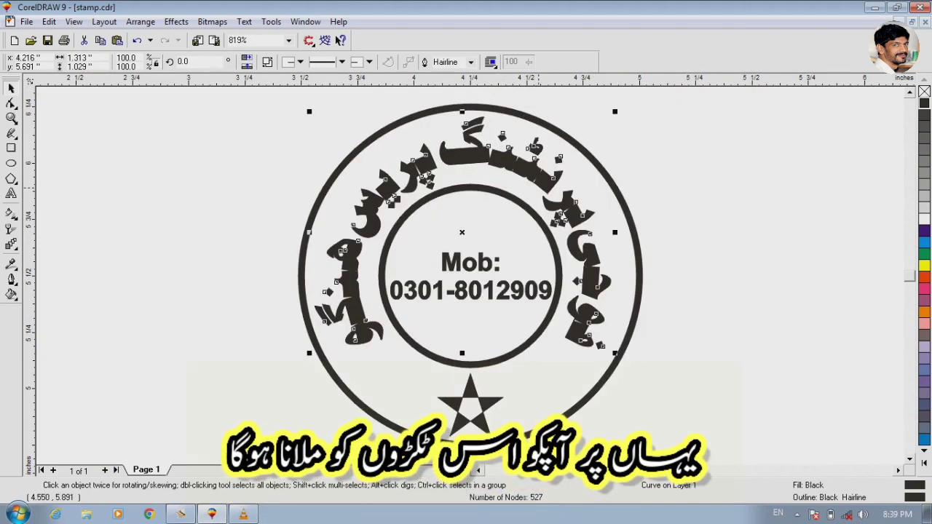
{"action": "key", "text": "F2"}
{"action": "left_click_drag", "start_coordinate": [561, 222], "coordinate": [652, 316]}
{"action": "left_click", "coordinate": [497, 269]}
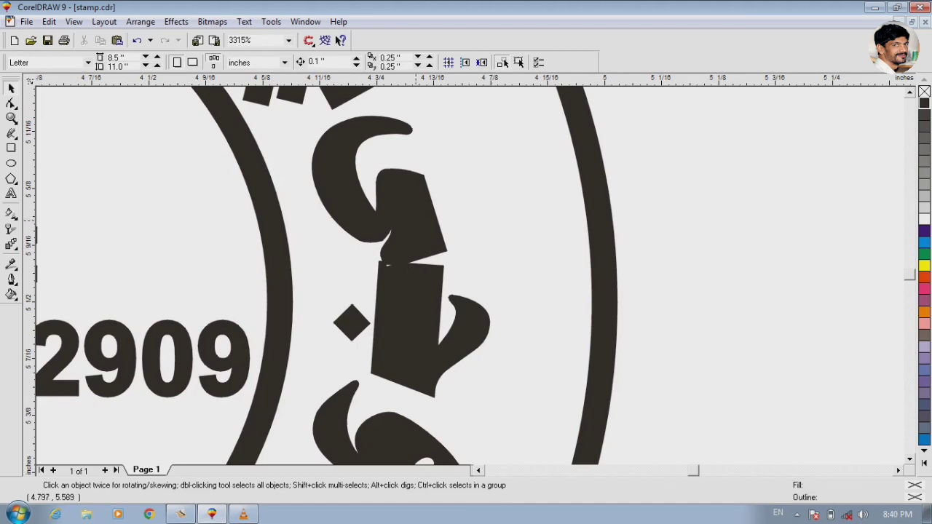
- With the Shape tool, move the lower corner nodes of the hooked letter on the ring's right side onto the block below it
{"action": "left_click", "coordinate": [410, 214]}
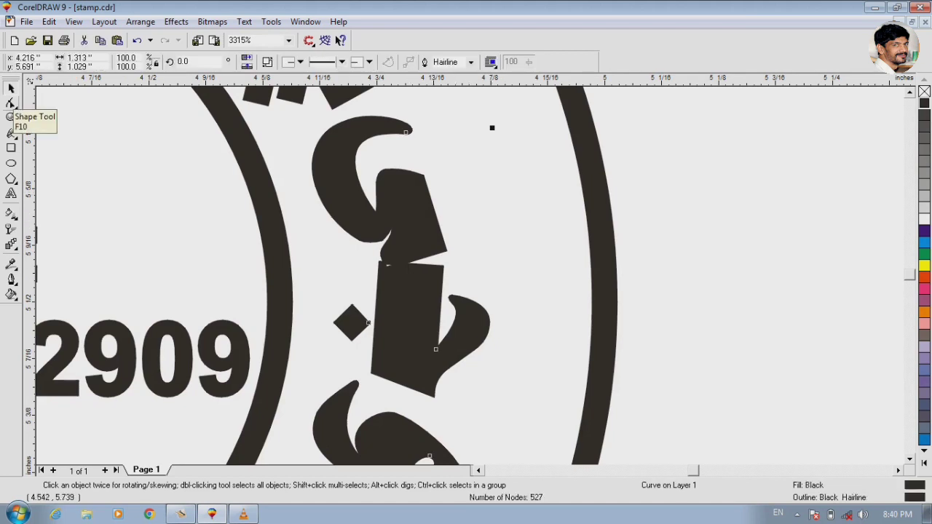
{"action": "left_click", "coordinate": [11, 104]}
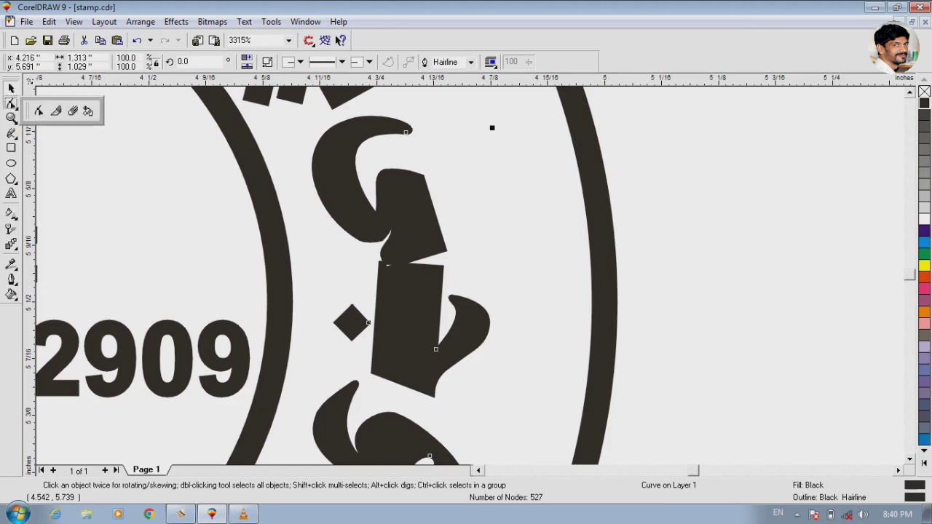
{"action": "left_click", "coordinate": [39, 111]}
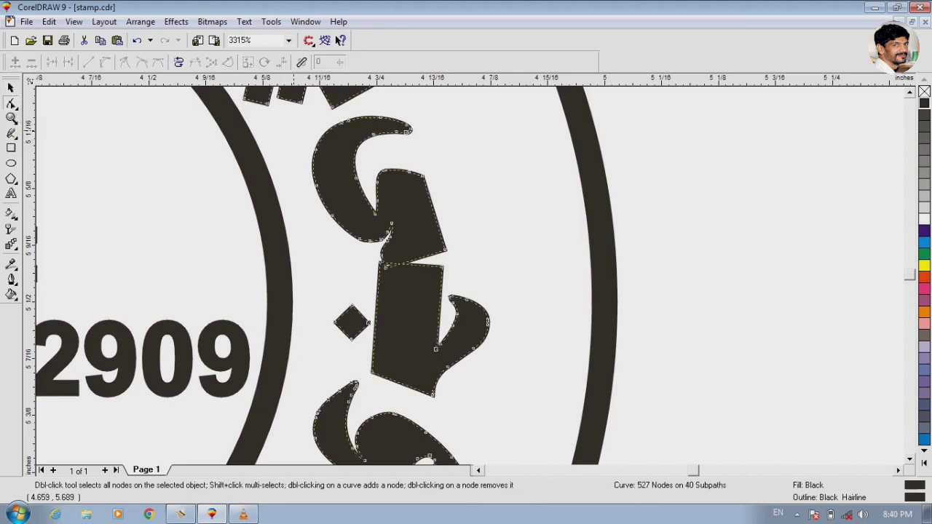
{"action": "left_click", "coordinate": [12, 118]}
{"action": "left_click_drag", "start_coordinate": [313, 202], "coordinate": [498, 324]}
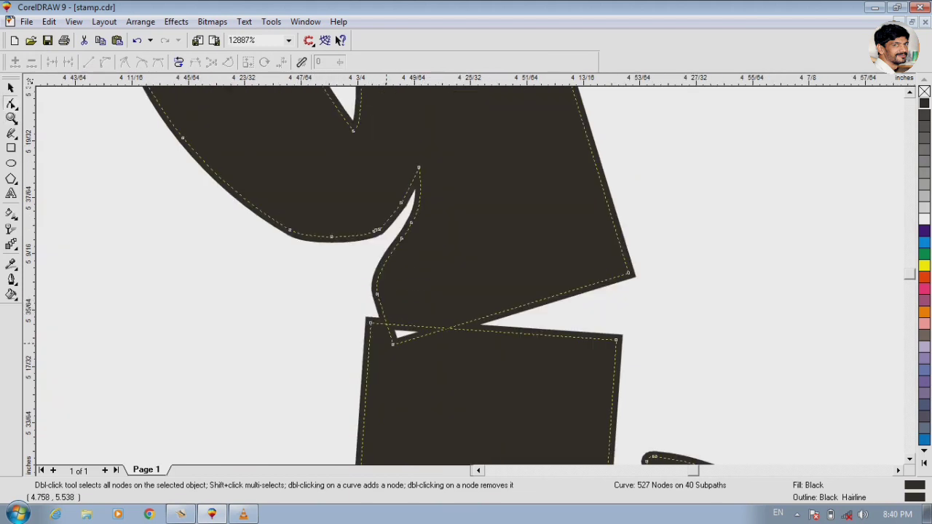
{"action": "left_click_drag", "start_coordinate": [392, 343], "coordinate": [369, 322]}
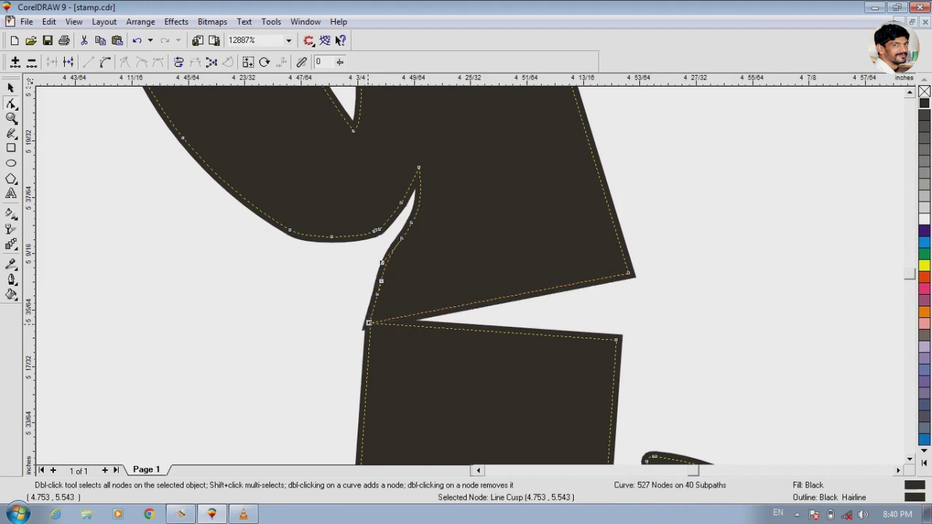
{"action": "left_click_drag", "start_coordinate": [627, 274], "coordinate": [617, 337]}
- Fine-tune both corner nodes at the hooked letter's join so its edges line up with the block below
{"action": "key", "text": "F3"}
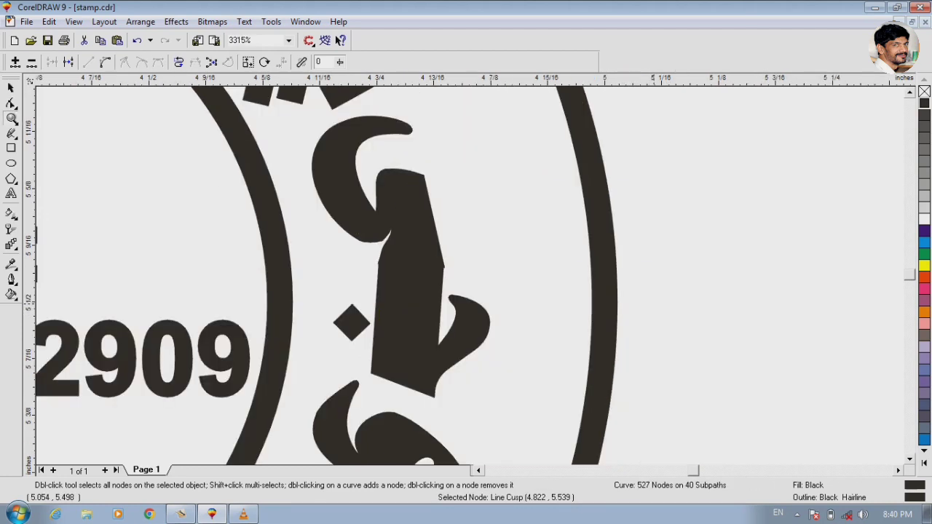
{"action": "key", "text": "F2"}
{"action": "left_click_drag", "start_coordinate": [479, 252], "coordinate": [351, 271]}
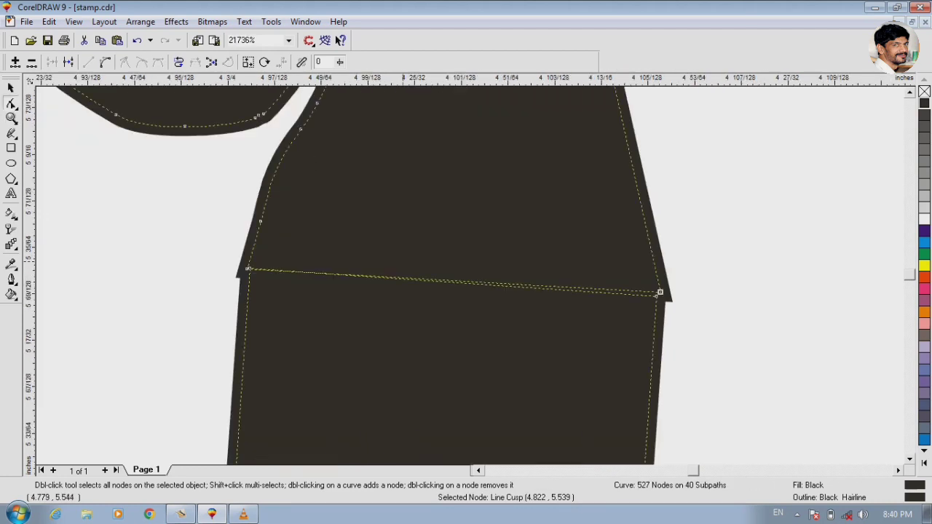
{"action": "left_click_drag", "start_coordinate": [660, 292], "coordinate": [656, 287]}
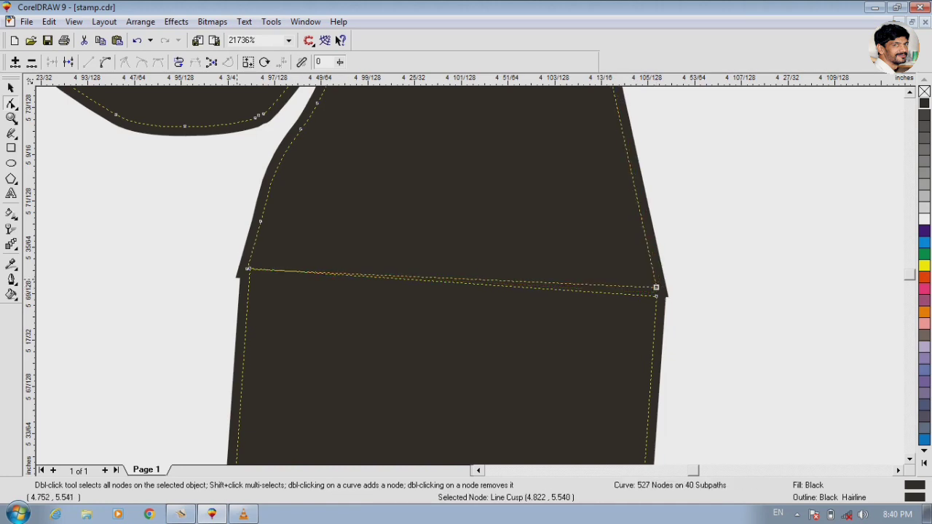
{"action": "left_click_drag", "start_coordinate": [247, 269], "coordinate": [249, 266]}
- Close the gap above the three dots at the ring's upper right by moving the upper letter's two corner nodes onto the adjoining block's corners
{"action": "key", "text": "F3"}
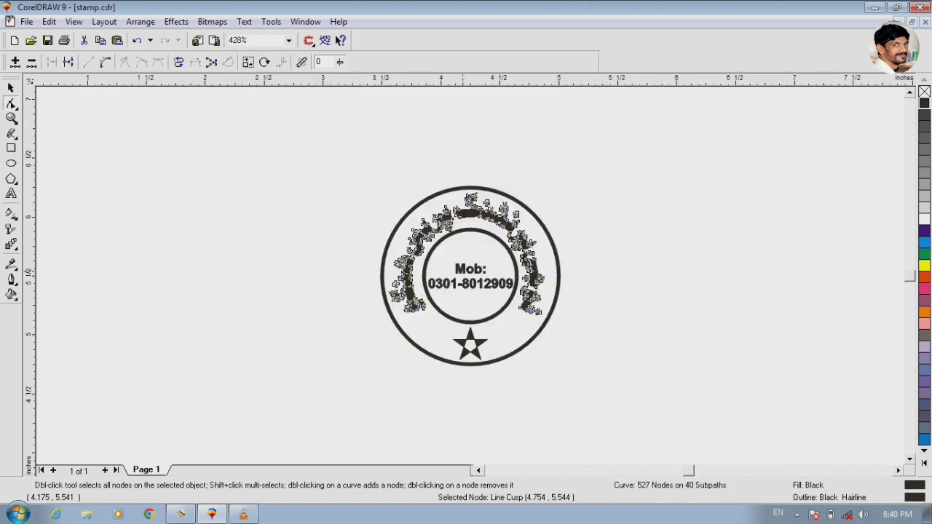
{"action": "key", "text": "F3"}
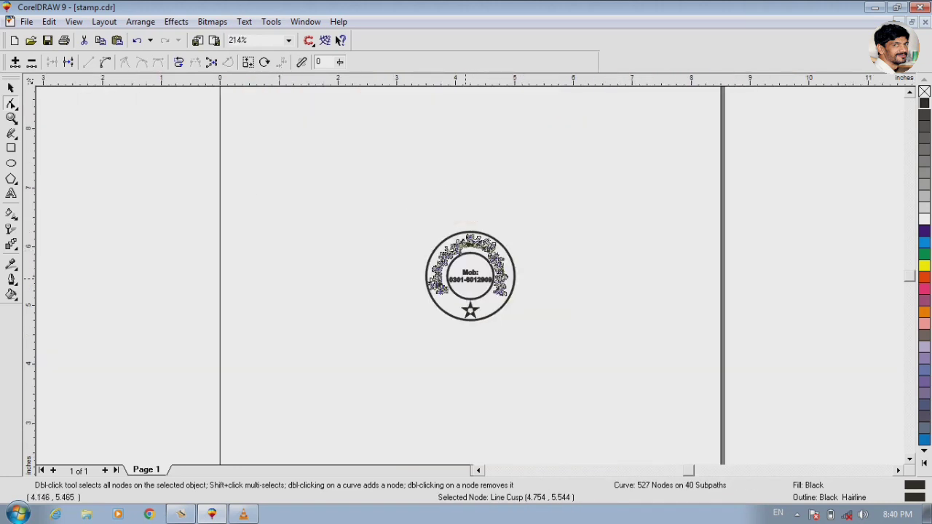
{"action": "key", "text": "F2"}
{"action": "left_click_drag", "start_coordinate": [497, 256], "coordinate": [507, 273]}
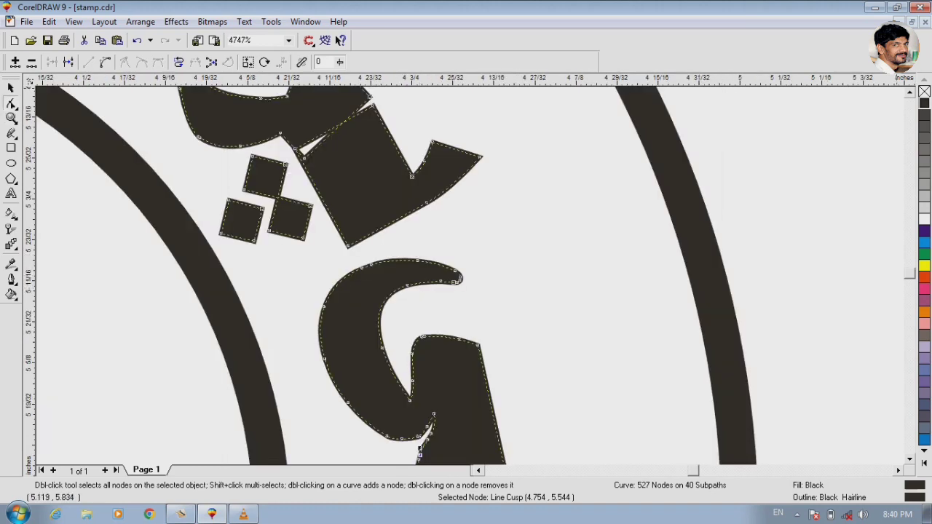
{"action": "left_click", "coordinate": [909, 92]}
{"action": "left_click", "coordinate": [909, 92]}
{"action": "left_click", "coordinate": [910, 92]}
{"action": "left_click", "coordinate": [11, 119]}
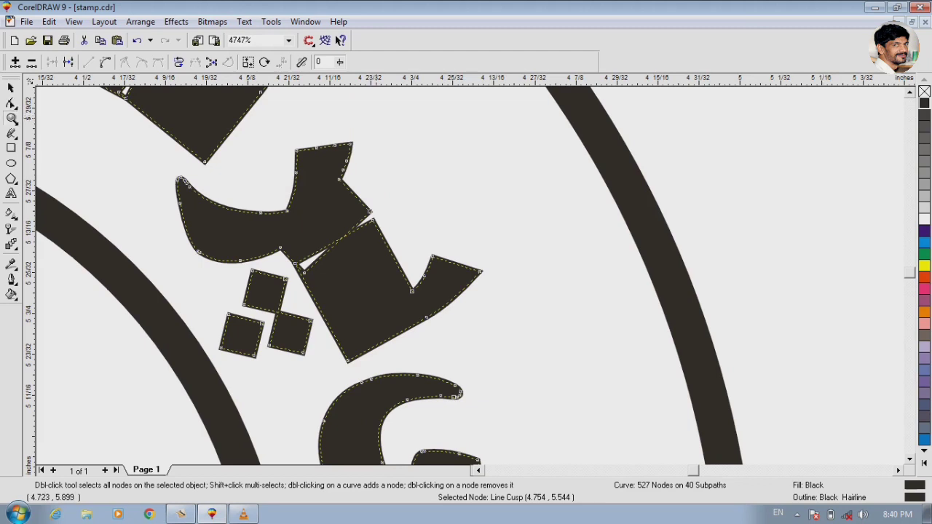
{"action": "left_click_drag", "start_coordinate": [226, 170], "coordinate": [369, 215]}
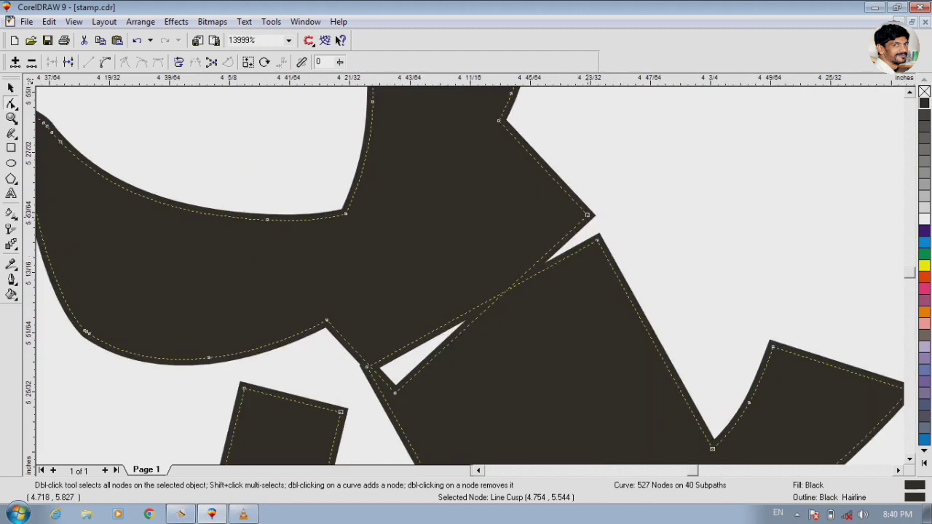
{"action": "left_click_drag", "start_coordinate": [586, 215], "coordinate": [595, 239]}
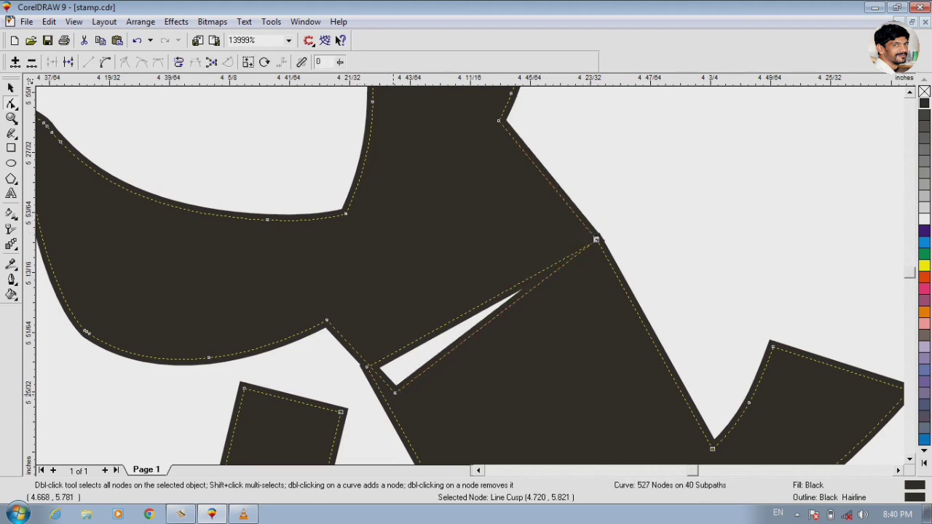
{"action": "left_click_drag", "start_coordinate": [396, 393], "coordinate": [367, 367]}
- Close the rightmost gap in the upper-right word by moving the end letter's two joining corner nodes onto the neighbouring toothed letter's corners
{"action": "key", "text": "F3"}
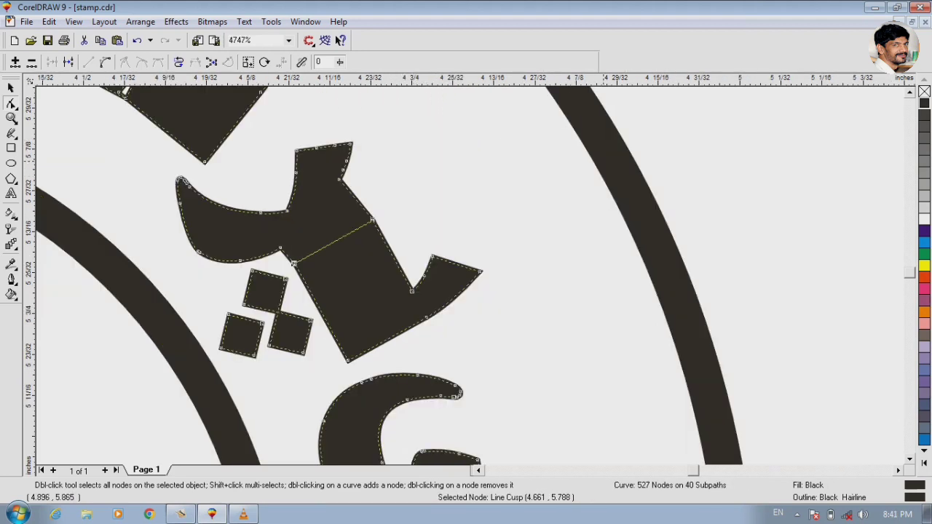
{"action": "scroll", "coordinate": [466, 277], "scroll_direction": "up", "scroll_amount": 4}
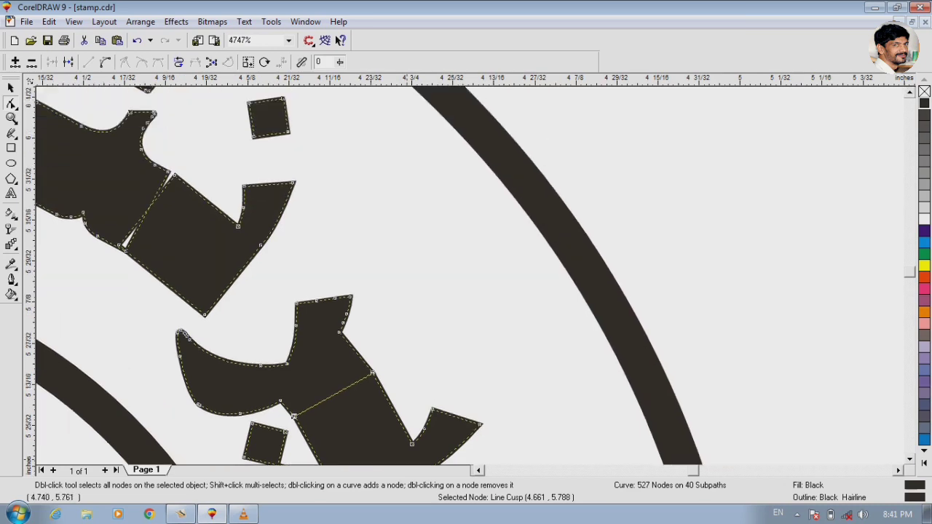
{"action": "scroll", "coordinate": [466, 277], "scroll_direction": "left", "scroll_amount": 7}
{"action": "key", "text": "F2"}
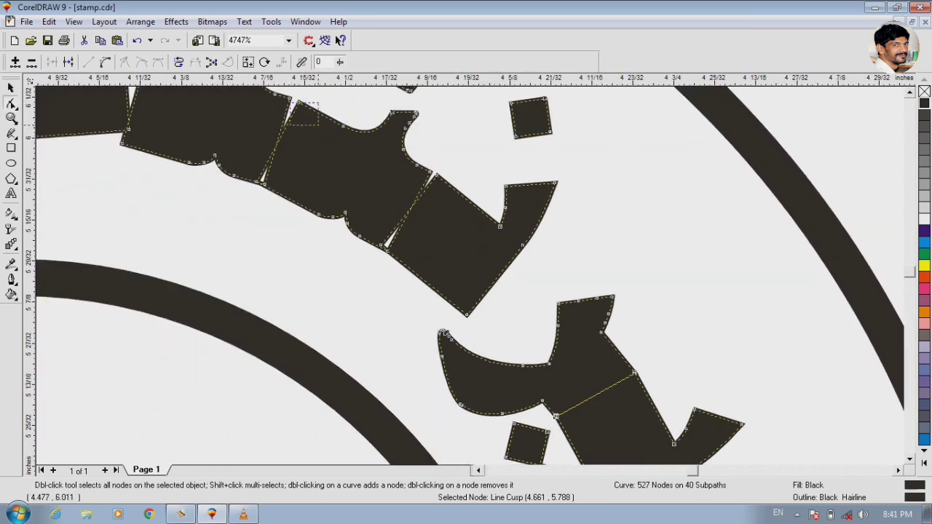
{"action": "left_click_drag", "start_coordinate": [288, 102], "coordinate": [504, 280]}
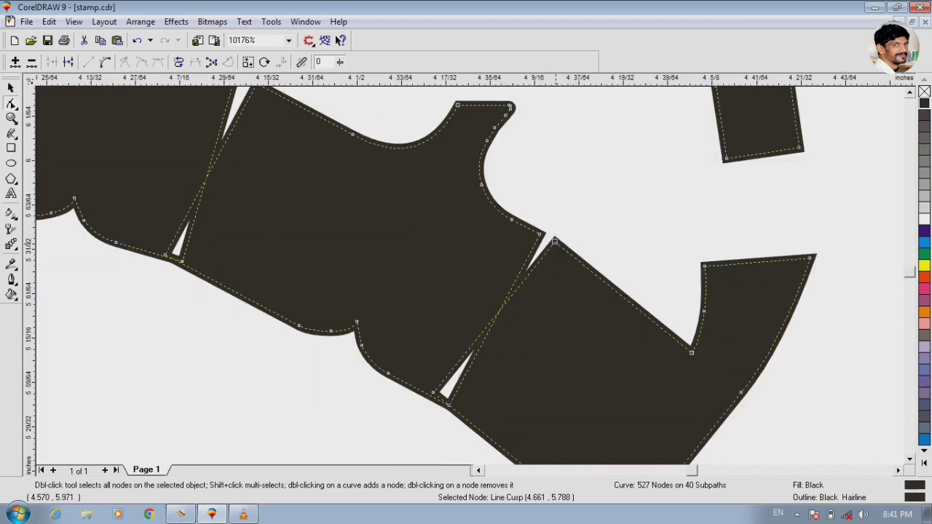
{"action": "left_click_drag", "start_coordinate": [554, 240], "coordinate": [542, 235]}
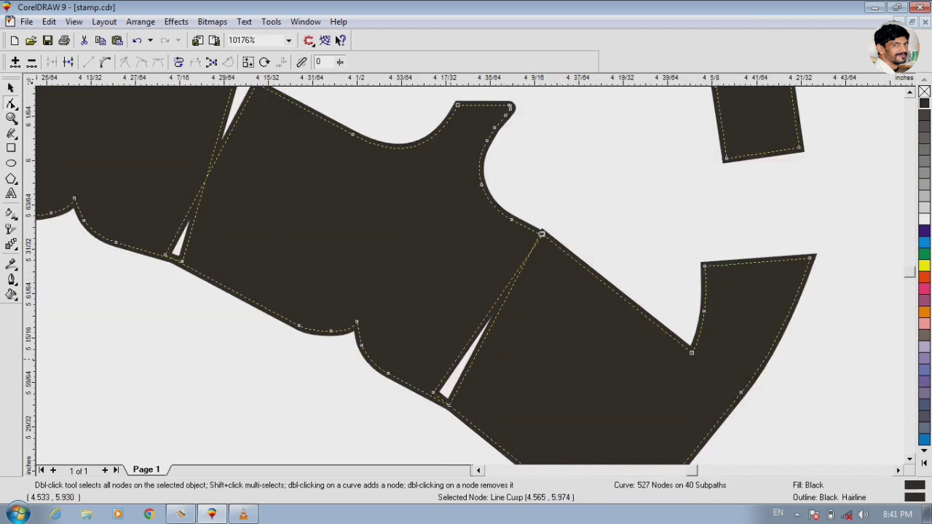
{"action": "left_click_drag", "start_coordinate": [434, 391], "coordinate": [447, 405]}
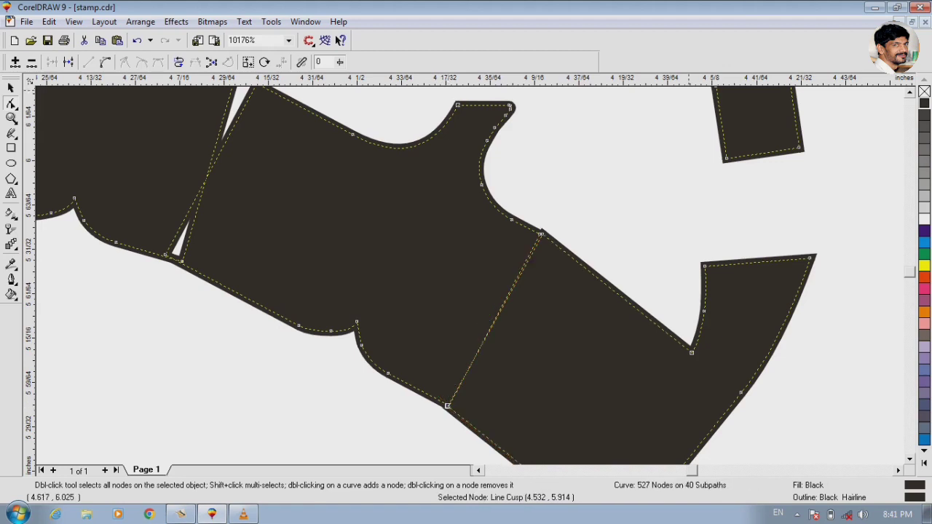
- Close the gap between the word's two toothed letters by moving the right one's joining corner nodes onto the left one's corners
{"action": "scroll", "coordinate": [466, 277], "scroll_direction": "up", "scroll_amount": 2}
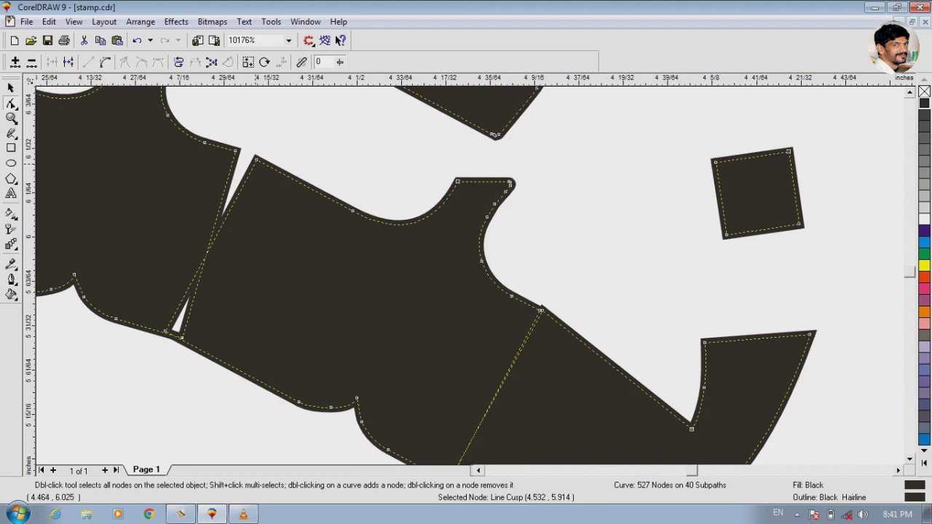
{"action": "left_click_drag", "start_coordinate": [256, 158], "coordinate": [236, 150]}
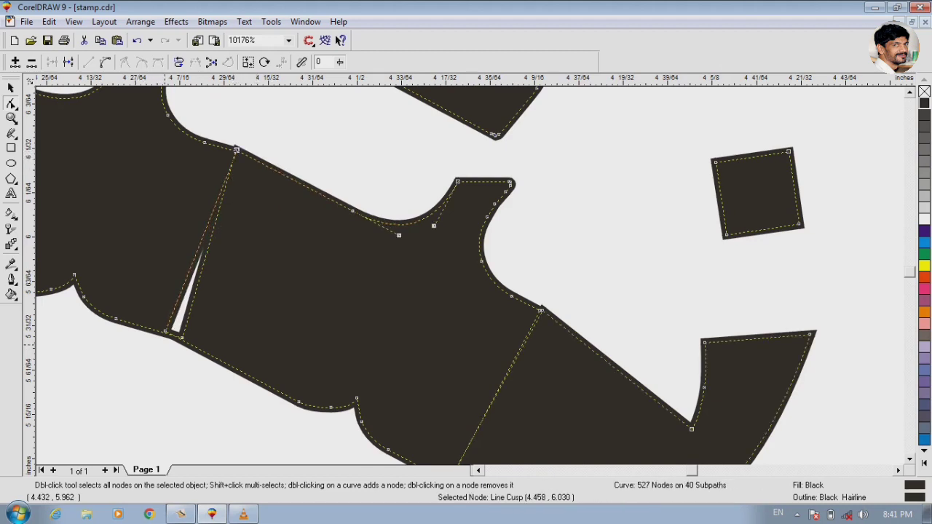
{"action": "left_click_drag", "start_coordinate": [167, 331], "coordinate": [182, 337]}
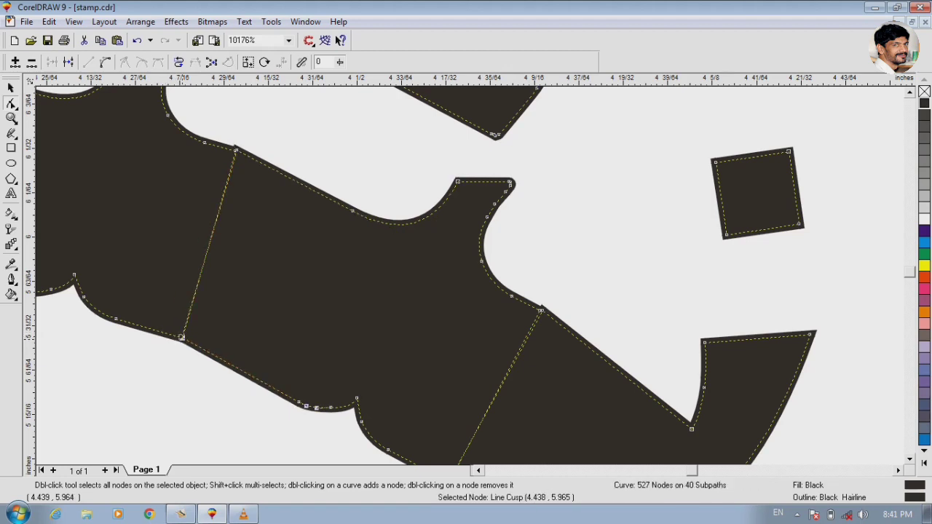
- Join the long letter at the ring's top to the toothed letter on its right by moving its two end corner nodes onto that letter's corners
{"action": "key", "text": "F3"}
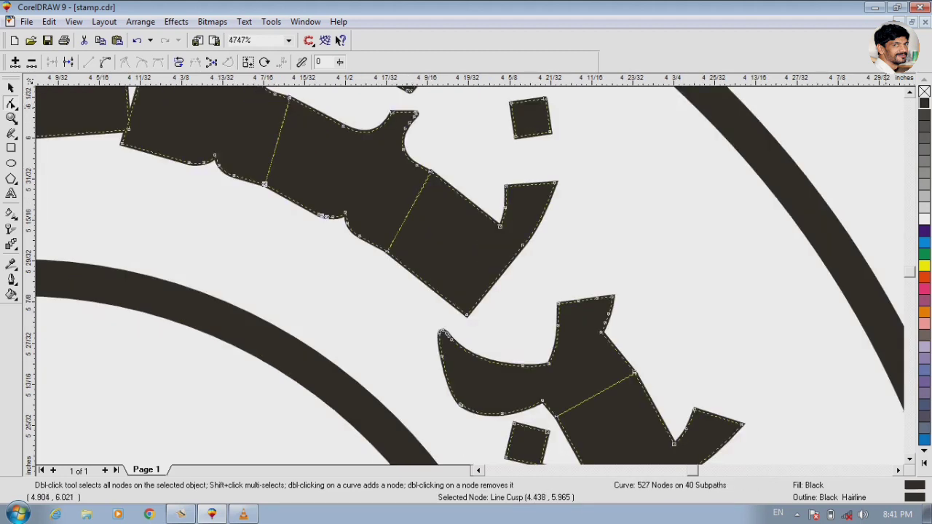
{"action": "scroll", "coordinate": [464, 276], "scroll_direction": "up", "scroll_amount": 4}
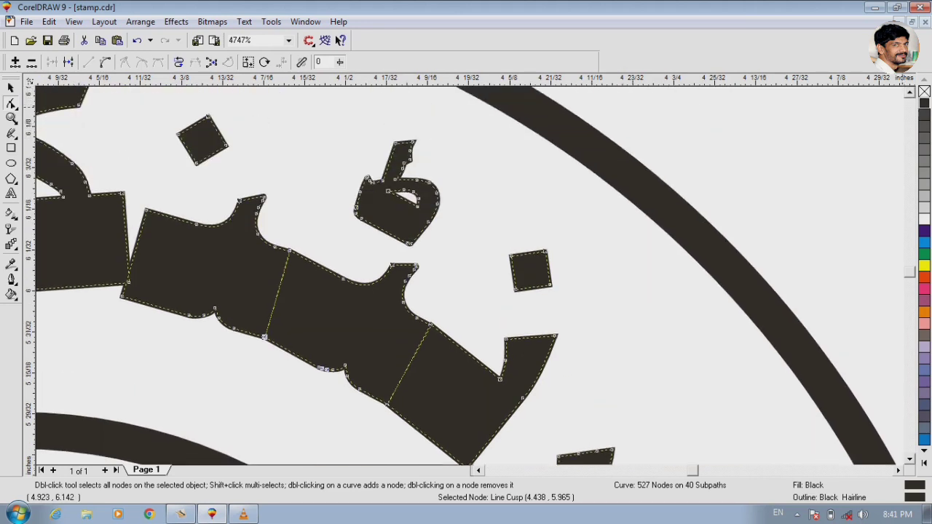
{"action": "key", "text": "F2"}
{"action": "left_click_drag", "start_coordinate": [69, 160], "coordinate": [193, 339]}
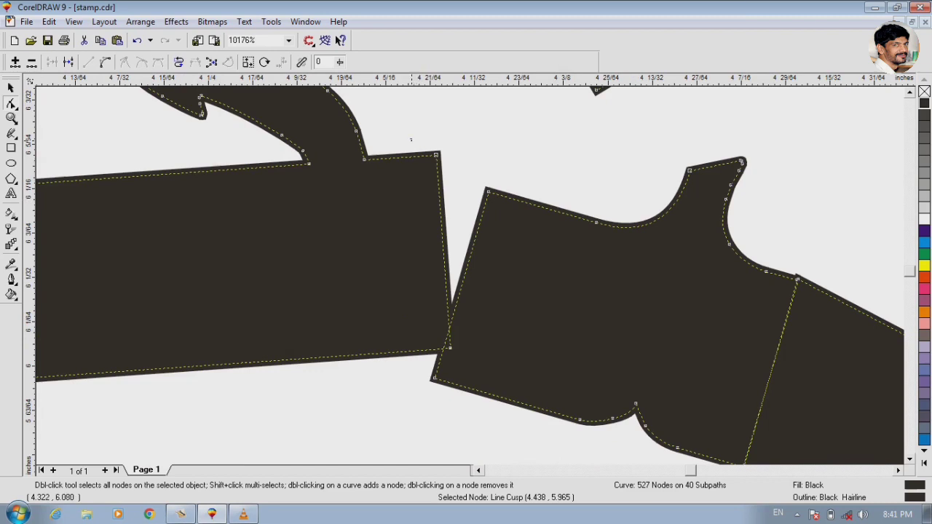
{"action": "left_click_drag", "start_coordinate": [410, 141], "coordinate": [461, 356]}
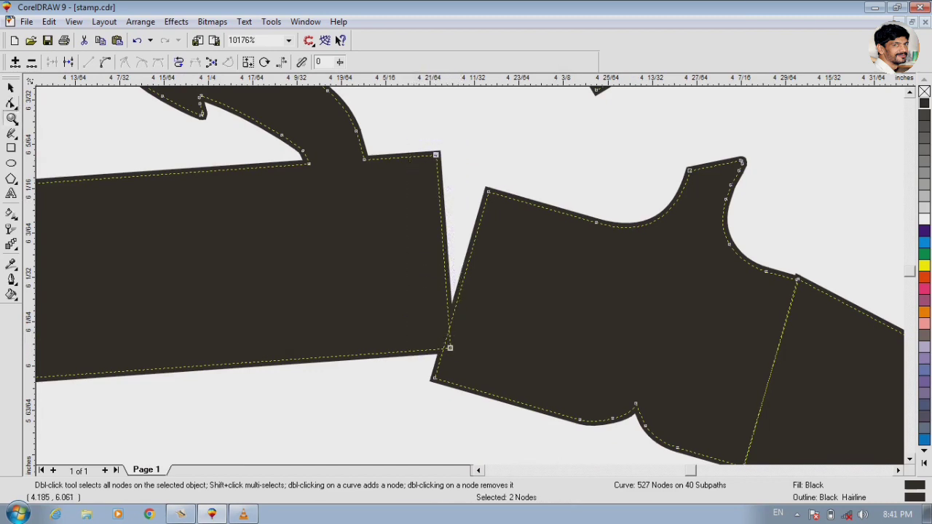
{"action": "left_click", "coordinate": [11, 103]}
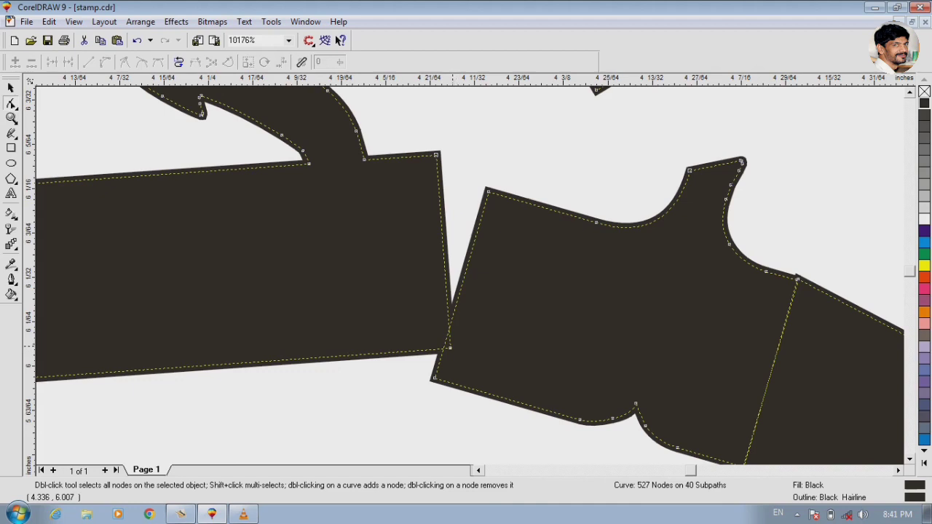
{"action": "left_click_drag", "start_coordinate": [449, 349], "coordinate": [434, 378]}
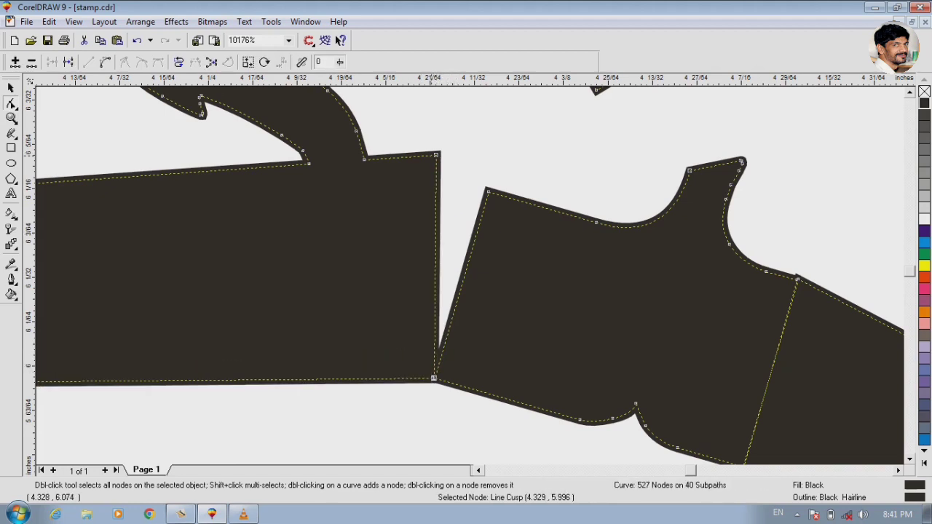
{"action": "left_click_drag", "start_coordinate": [435, 154], "coordinate": [486, 190]}
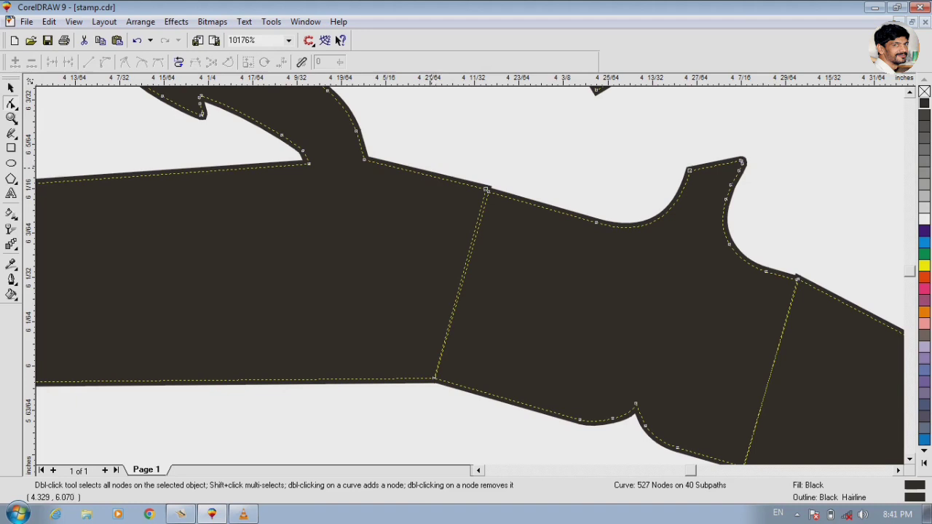
{"action": "key", "text": "F3"}
{"action": "key", "text": "F3"}
{"action": "key", "text": "F3"}
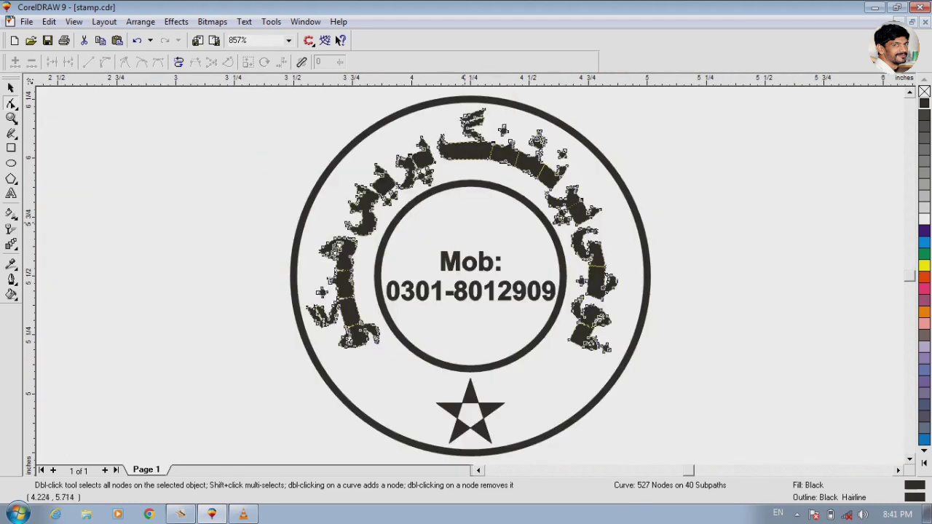
- Close the wedge gap in the word left of the ring's top by moving the curved letter's lower corner node onto the adjoining block's corner
{"action": "key", "text": "F2"}
{"action": "left_click_drag", "start_coordinate": [422, 201], "coordinate": [453, 222]}
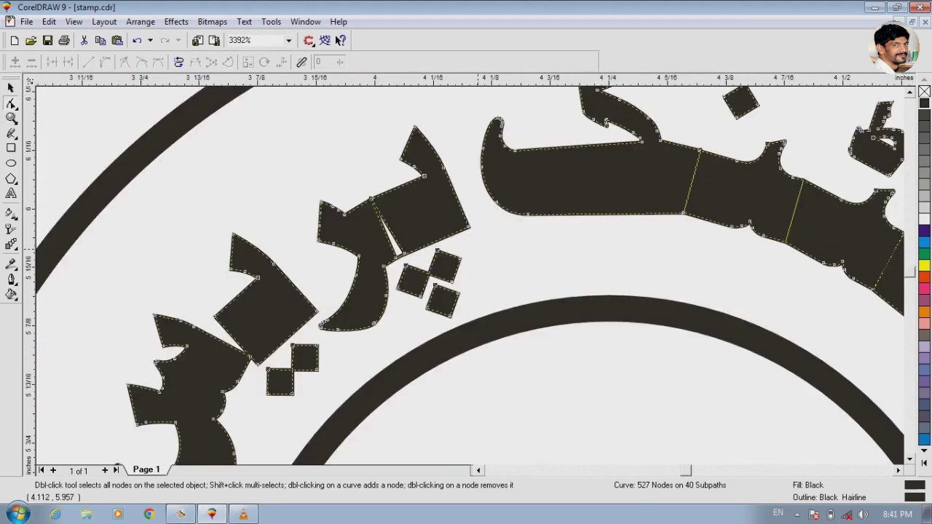
{"action": "key", "text": "F2"}
{"action": "left_click_drag", "start_coordinate": [298, 177], "coordinate": [453, 246]}
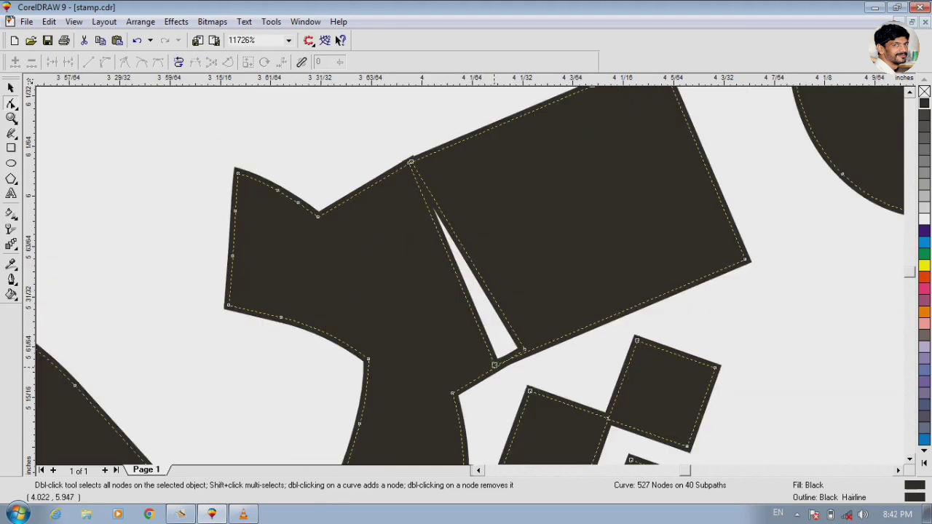
{"action": "left_click_drag", "start_coordinate": [496, 363], "coordinate": [525, 348]}
{"action": "key", "text": "F3"}
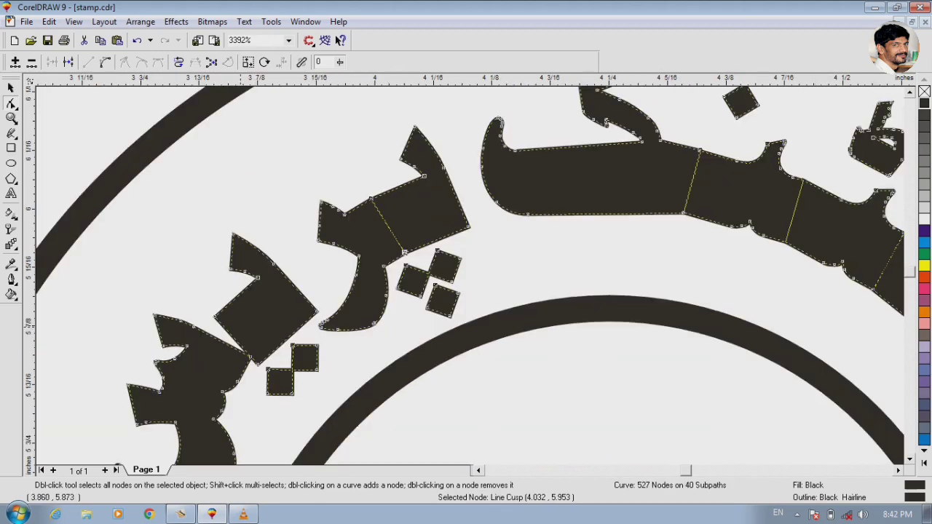
- Shift all nodes of the block letter above the paired dots together so its lowest corner meets the toothed letter's corner
{"action": "left_click_drag", "start_coordinate": [100, 301], "coordinate": [387, 401]}
{"action": "key", "text": "F3"}
{"action": "key", "text": "F2"}
{"action": "left_click_drag", "start_coordinate": [96, 213], "coordinate": [385, 405]}
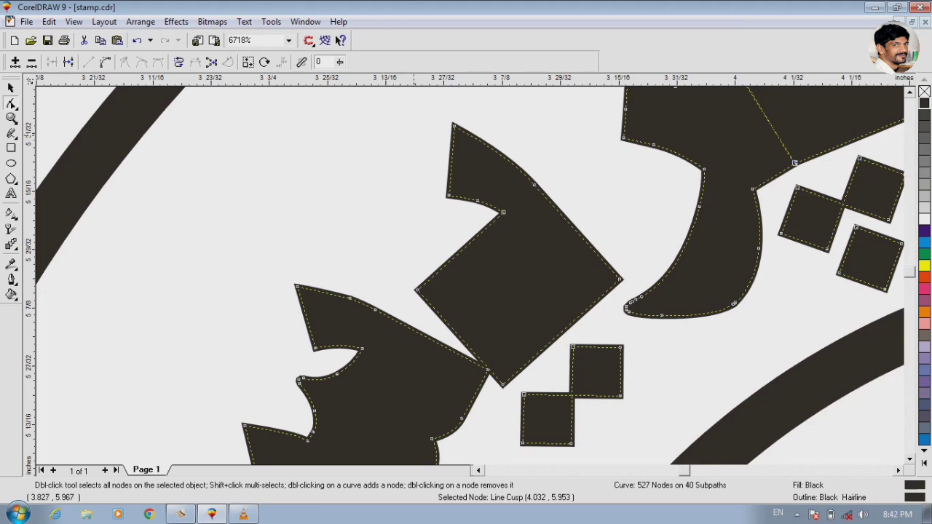
{"action": "left_click_drag", "start_coordinate": [408, 111], "coordinate": [632, 451]}
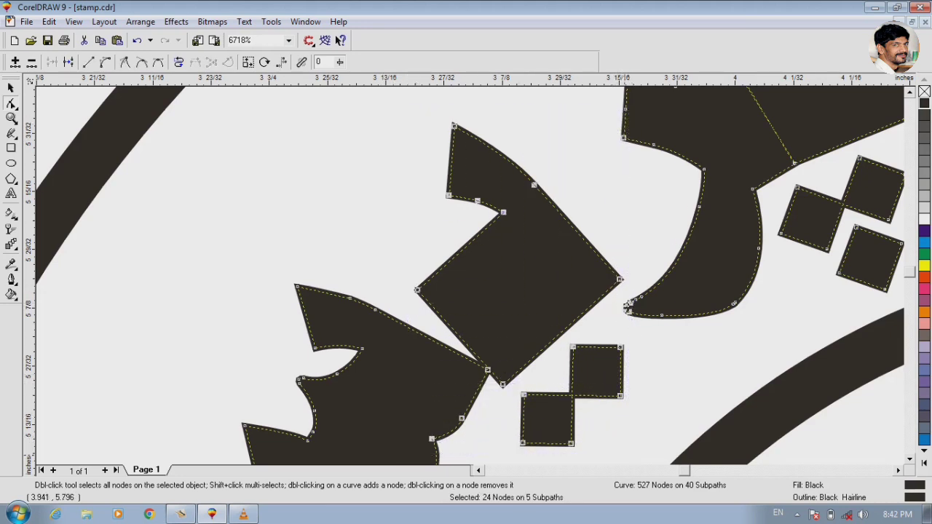
{"action": "left_click", "coordinate": [462, 418], "text": "shift"}
{"action": "left_click", "coordinate": [490, 371]}
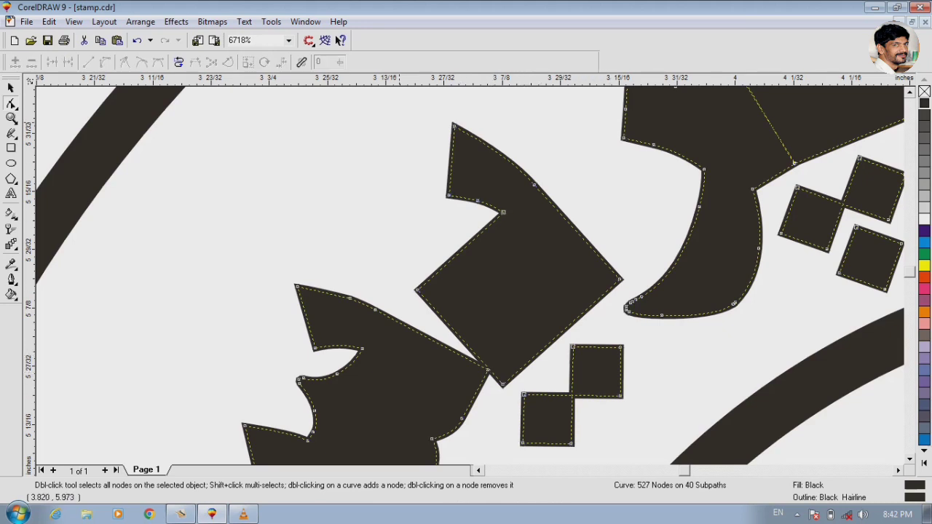
{"action": "left_click_drag", "start_coordinate": [519, 166], "coordinate": [626, 286]}
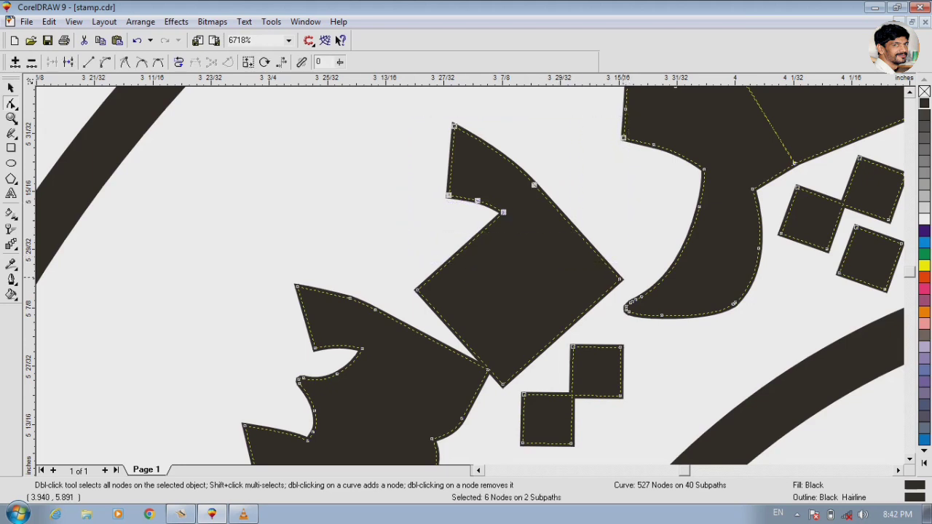
{"action": "left_click", "coordinate": [619, 279], "text": "shift"}
{"action": "left_click", "coordinate": [418, 289], "text": "shift"}
{"action": "left_click_drag", "start_coordinate": [502, 384], "coordinate": [499, 365]}
{"action": "key", "text": "ctrl+z"}
{"action": "left_click", "coordinate": [623, 138], "text": "shift"}
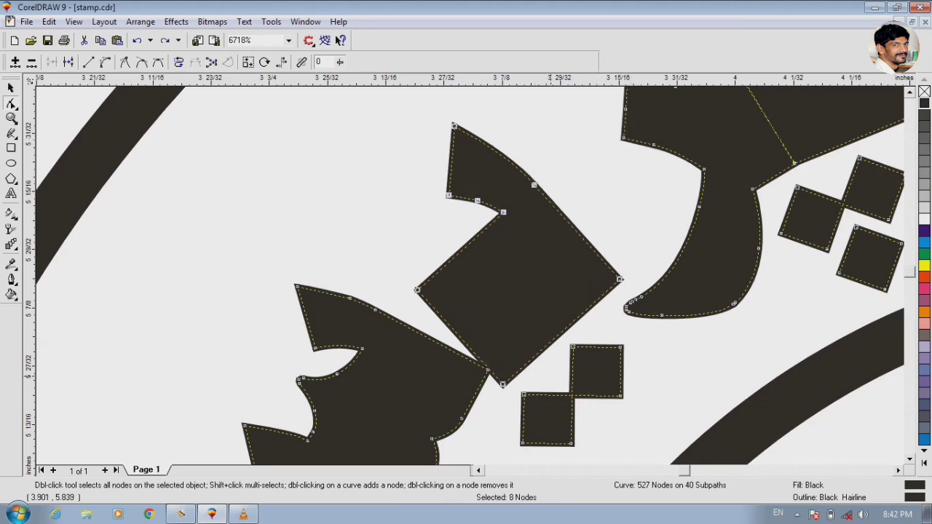
{"action": "left_click_drag", "start_coordinate": [502, 384], "coordinate": [488, 368]}
{"action": "left_click", "coordinate": [417, 337]}
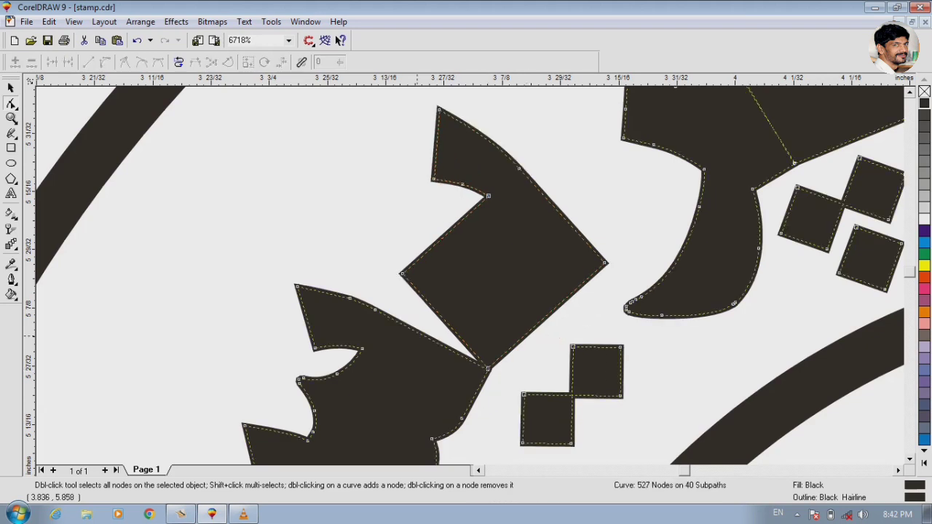
- Close the remaining wedge by moving the same block letter's outer corner node onto the toothed letter's upper edge node
{"action": "left_click_drag", "start_coordinate": [403, 274], "coordinate": [377, 307]}
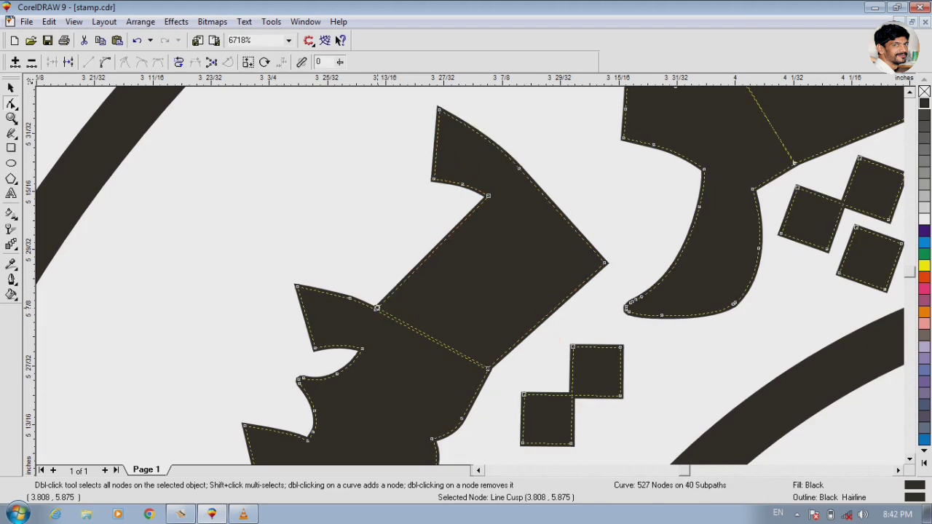
{"action": "key", "text": "space"}
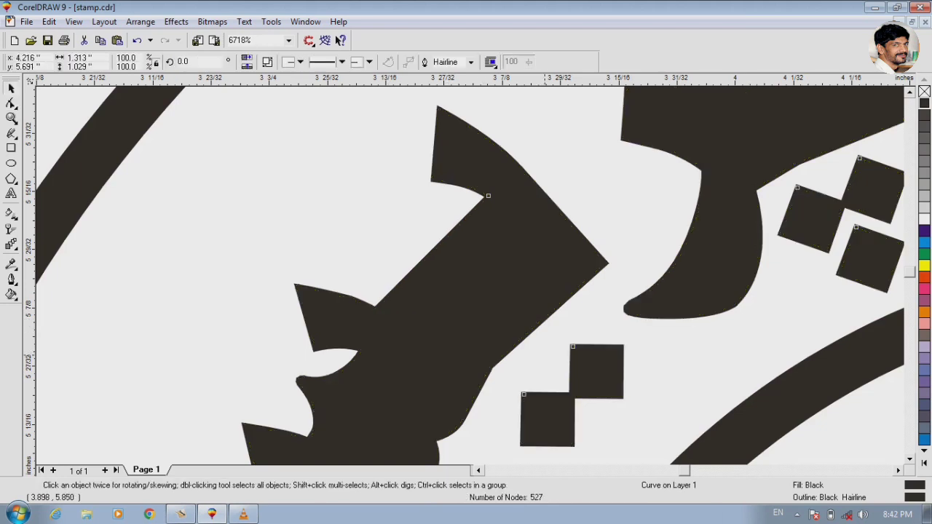
{"action": "key", "text": "F3"}
{"action": "key", "text": "F3"}
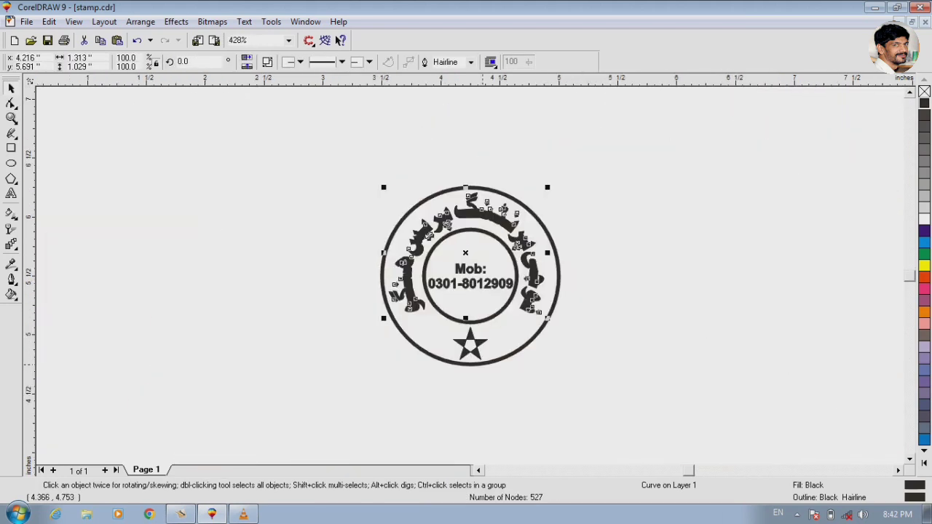
- Close the upper gap in the ring's leftmost word by moving the upper letter's two bottom corner nodes onto the toothed letter's top corners
{"action": "key", "text": "F2"}
{"action": "left_click_drag", "start_coordinate": [377, 260], "coordinate": [439, 297]}
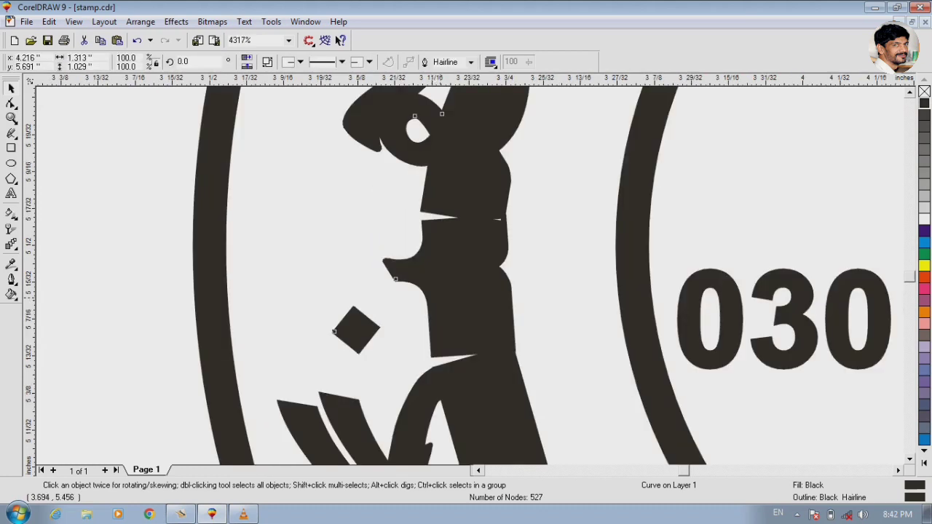
{"action": "key", "text": "F2"}
{"action": "left_click_drag", "start_coordinate": [336, 163], "coordinate": [558, 235]}
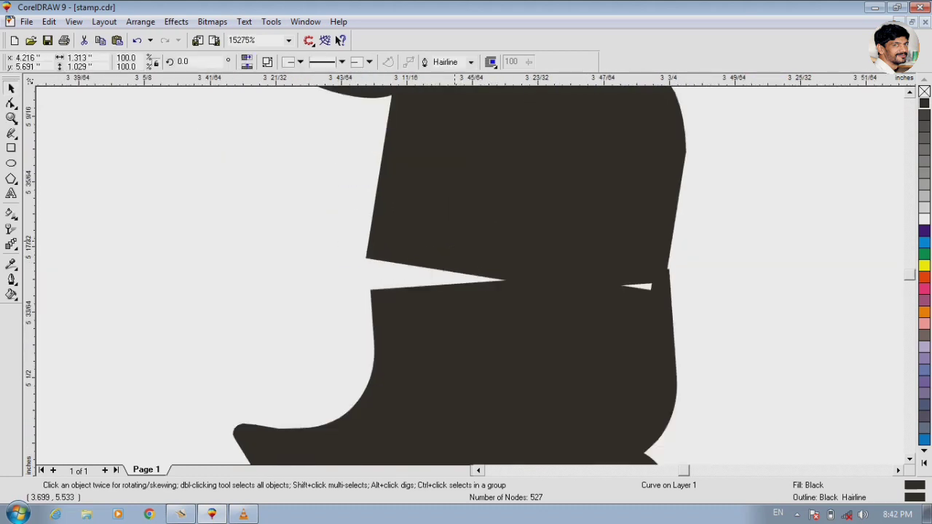
{"action": "key", "text": "F10"}
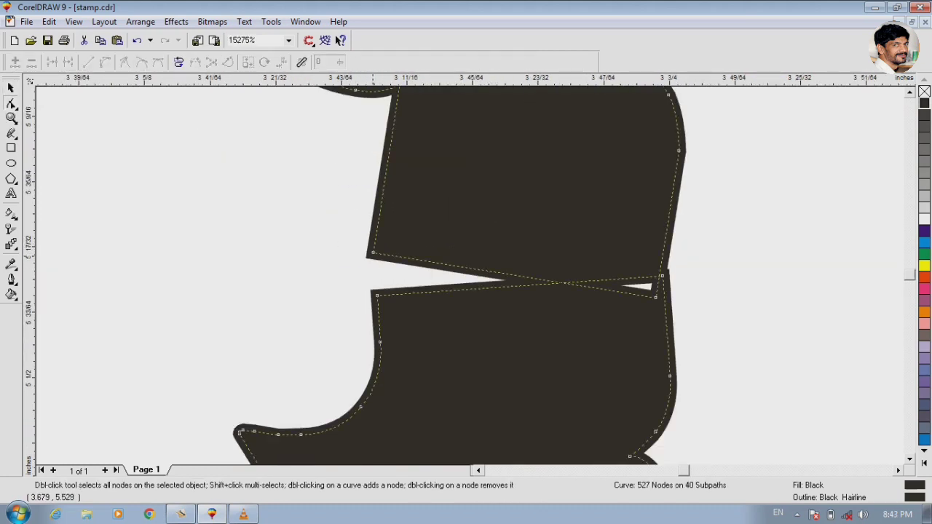
{"action": "left_click_drag", "start_coordinate": [372, 254], "coordinate": [377, 290]}
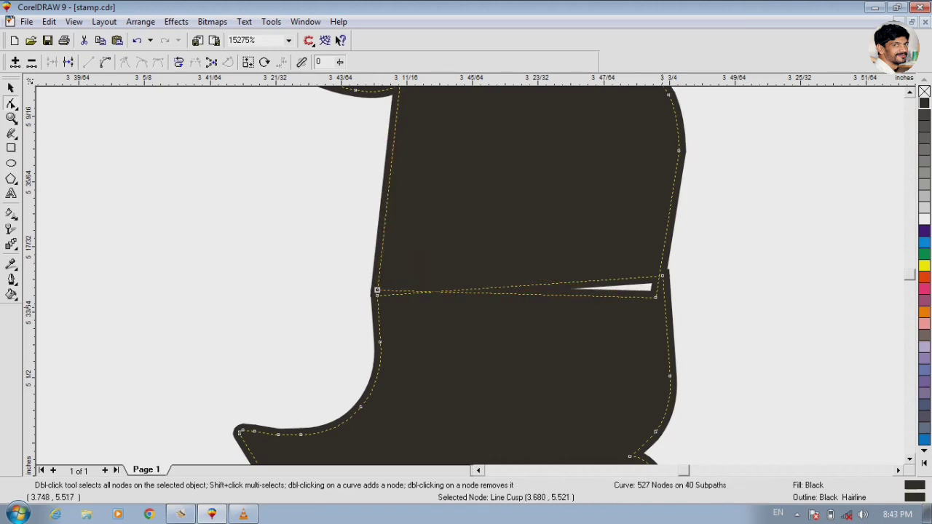
{"action": "left_click_drag", "start_coordinate": [659, 277], "coordinate": [663, 273]}
{"action": "left_click", "coordinate": [686, 306]}
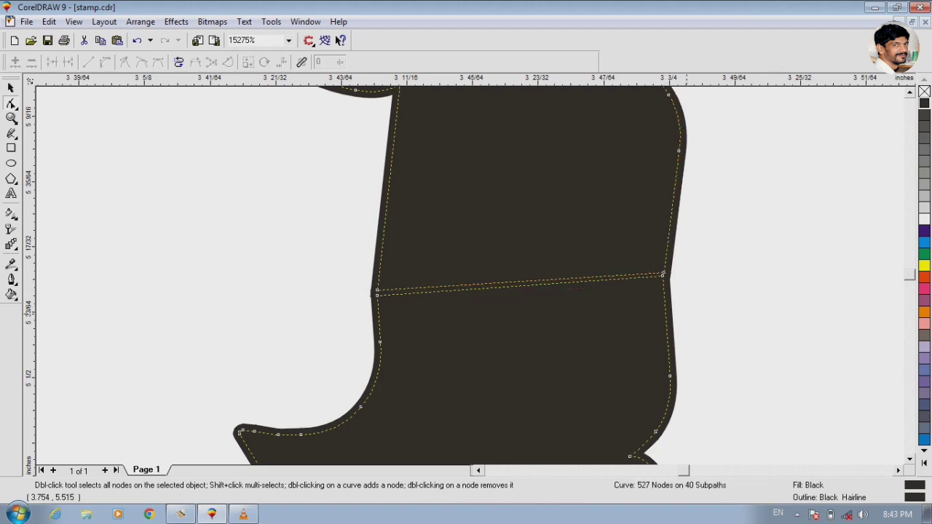
- Close the gap below the leftmost word's toothed letter by moving its two bottom corner nodes onto the next letter's top corners
{"action": "key", "text": "F3"}
{"action": "key", "text": "F2"}
{"action": "left_click_drag", "start_coordinate": [396, 316], "coordinate": [537, 382]}
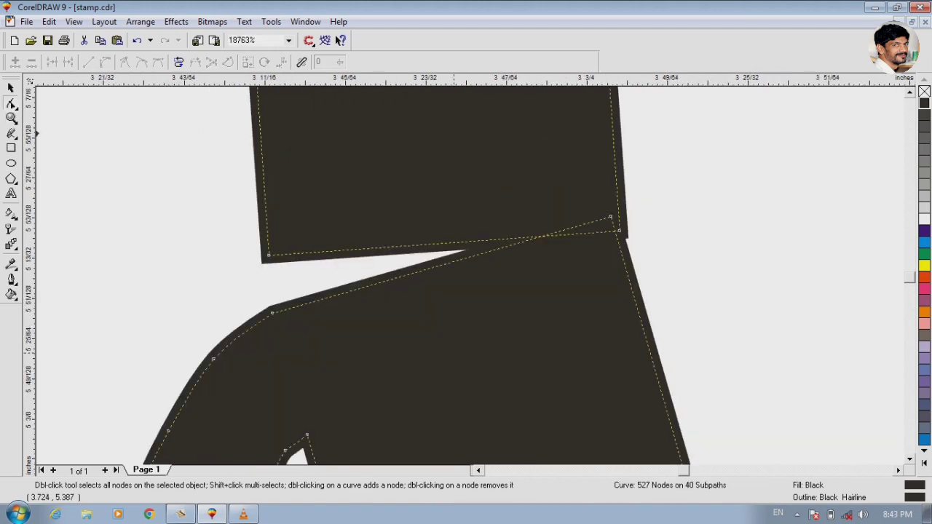
{"action": "left_click_drag", "start_coordinate": [268, 254], "coordinate": [274, 299]}
{"action": "left_click_drag", "start_coordinate": [619, 230], "coordinate": [612, 215]}
{"action": "key", "text": "space"}
{"action": "left_click", "coordinate": [653, 271]}
{"action": "key", "text": "F3"}
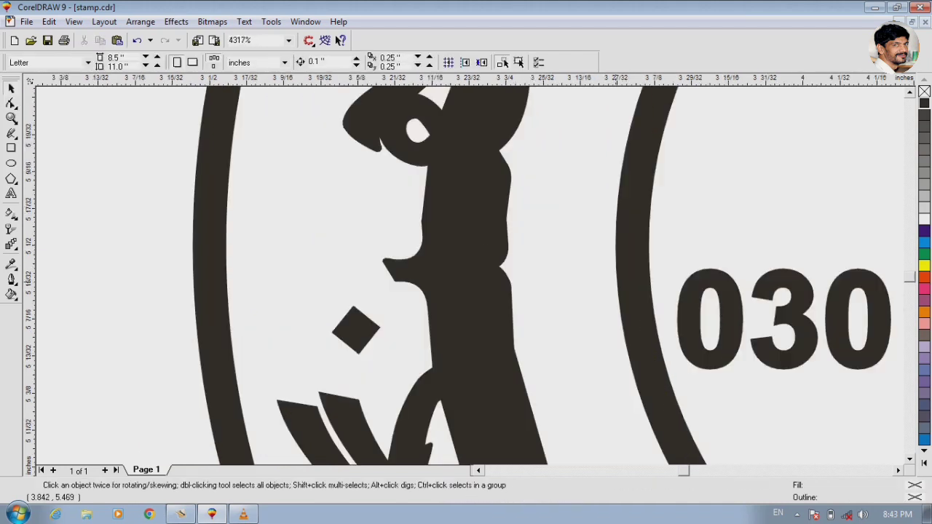
{"action": "key", "text": "F3"}
- Join the leftmost word's long stem to its looped end letter by moving the stem's two bottom corner nodes onto that letter's corners
{"action": "key", "text": "F2"}
{"action": "left_click_drag", "start_coordinate": [386, 276], "coordinate": [576, 368]}
{"action": "key", "text": "F2"}
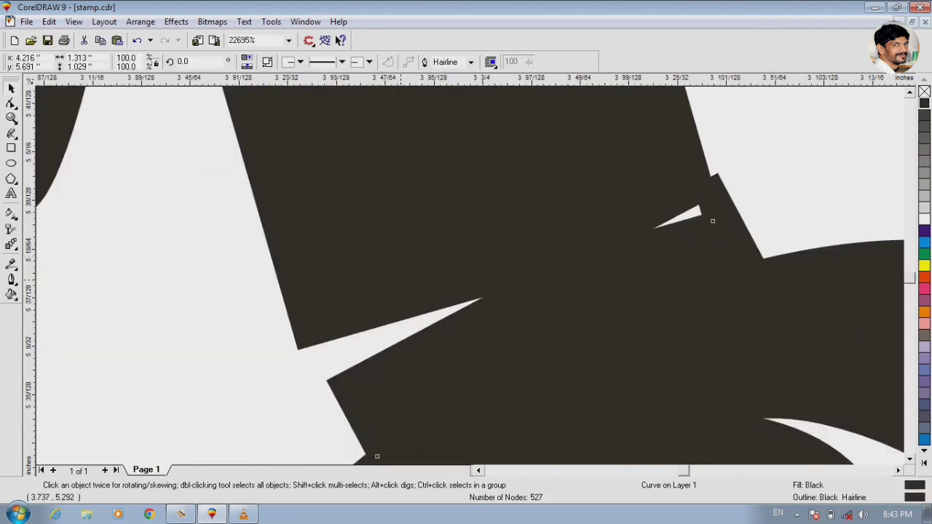
{"action": "key", "text": "F10"}
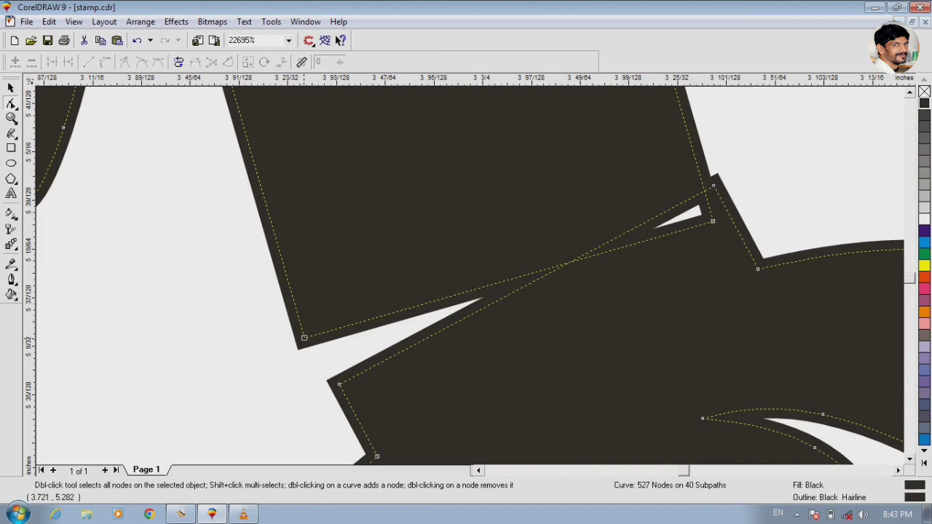
{"action": "left_click_drag", "start_coordinate": [305, 337], "coordinate": [331, 375]}
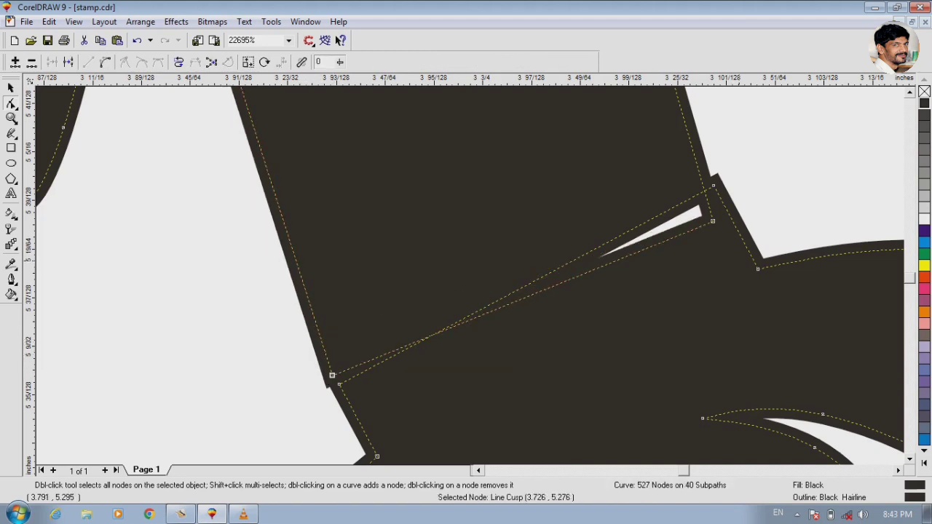
{"action": "left_click_drag", "start_coordinate": [713, 221], "coordinate": [708, 175]}
{"action": "left_click", "coordinate": [710, 175]}
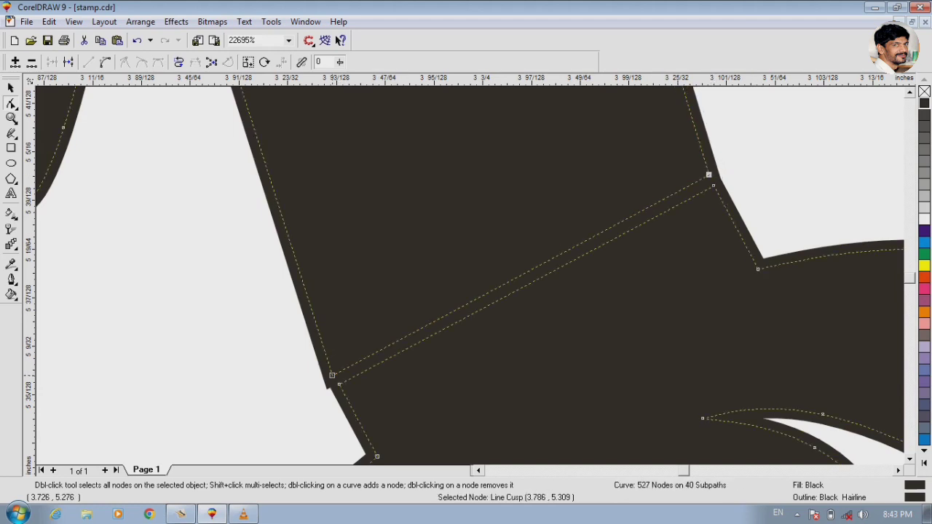
{"action": "left_click_drag", "start_coordinate": [332, 376], "coordinate": [333, 370]}
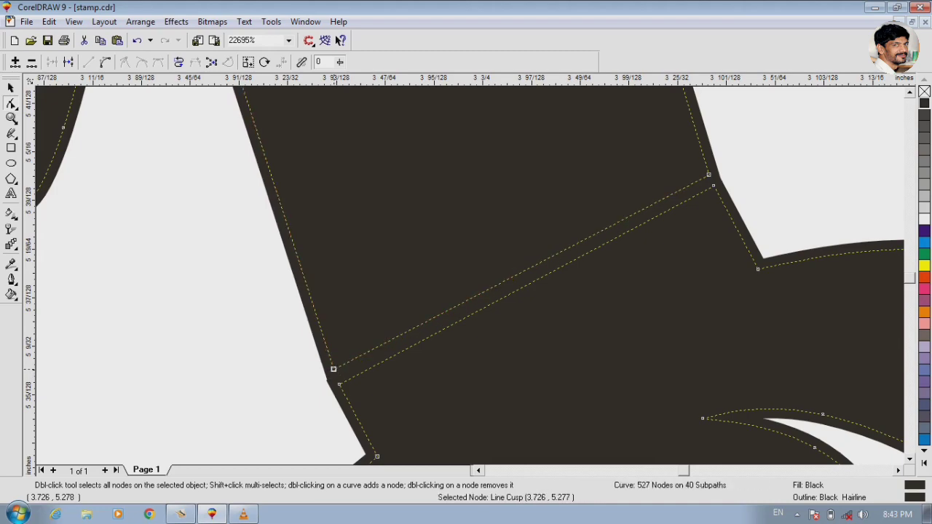
{"action": "left_click", "coordinate": [437, 366]}
{"action": "key", "text": "F3"}
{"action": "key", "text": "F3"}
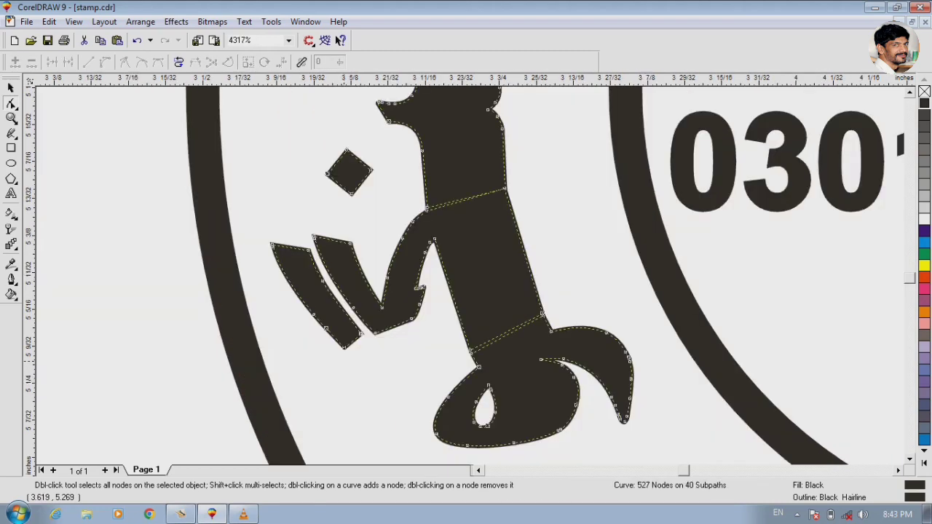
{"action": "key", "text": "space"}
{"action": "left_click", "coordinate": [446, 384]}
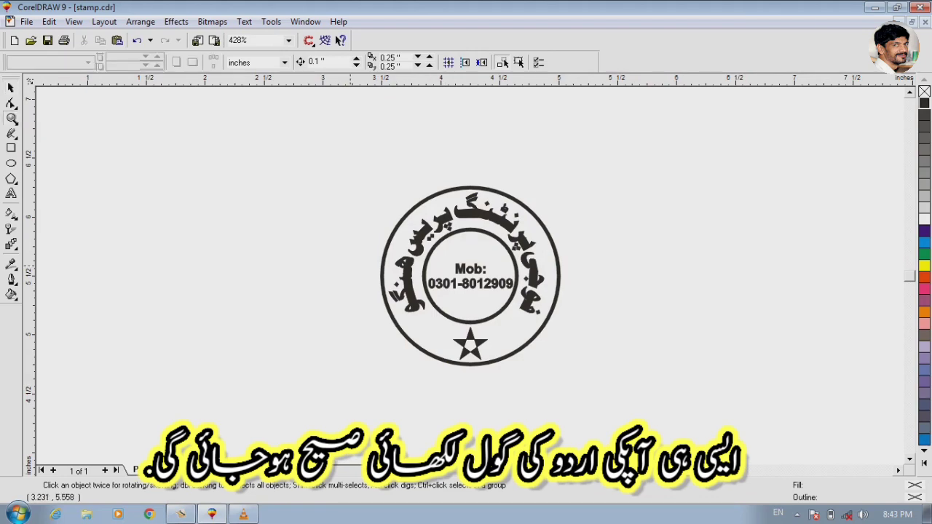
- Draw a circle about 1.197 inches in diameter overlapping the stamp's left side
{"action": "left_click", "coordinate": [11, 118]}
{"action": "left_click_drag", "start_coordinate": [347, 167], "coordinate": [637, 412]}
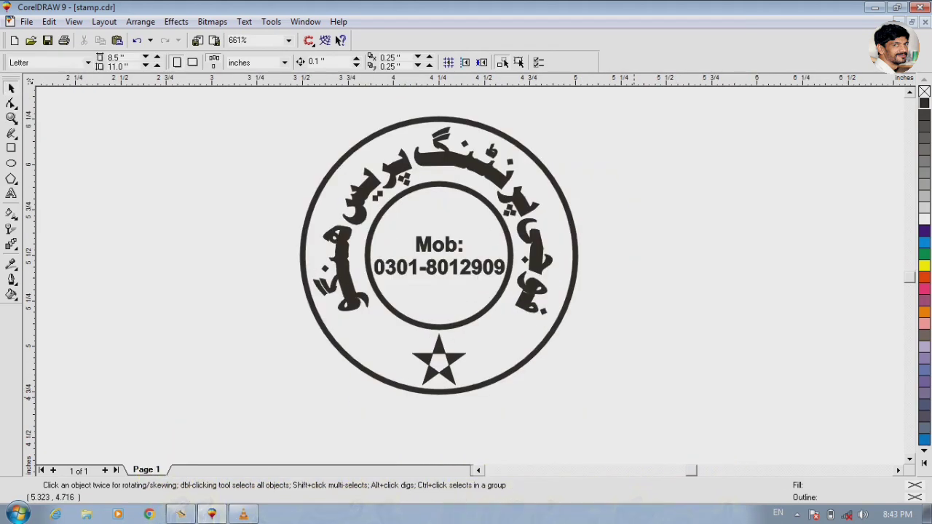
{"action": "left_click", "coordinate": [12, 163]}
{"action": "left_click_drag", "start_coordinate": [110, 170], "coordinate": [332, 391]}
{"action": "key", "text": "space"}
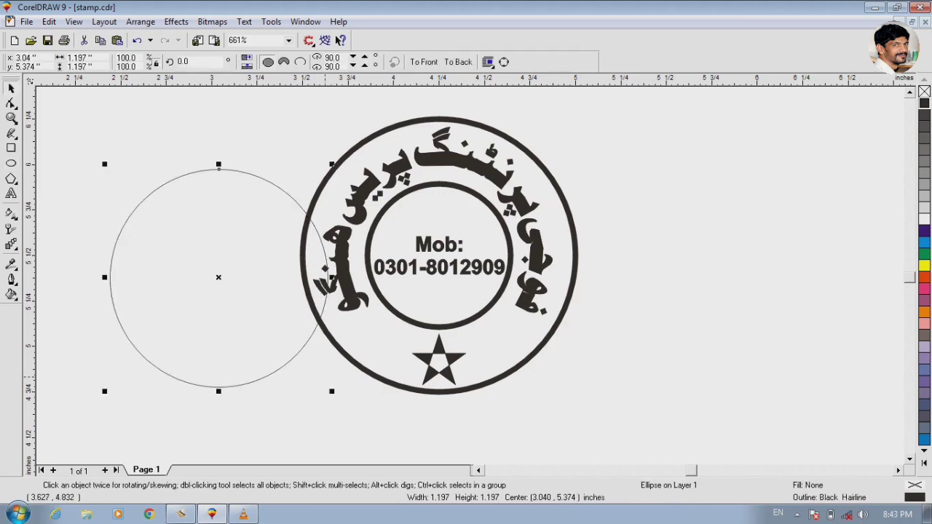
{"action": "key", "text": "Escape"}
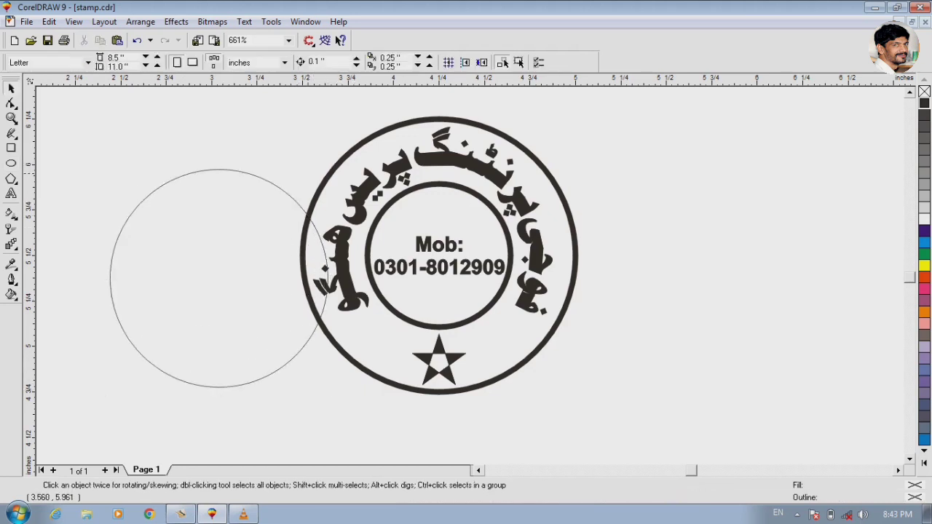
- Enlarge the new circle to about 1.775 inches and centre-align it with the stamp's outer ring
{"action": "left_click", "coordinate": [268, 182]}
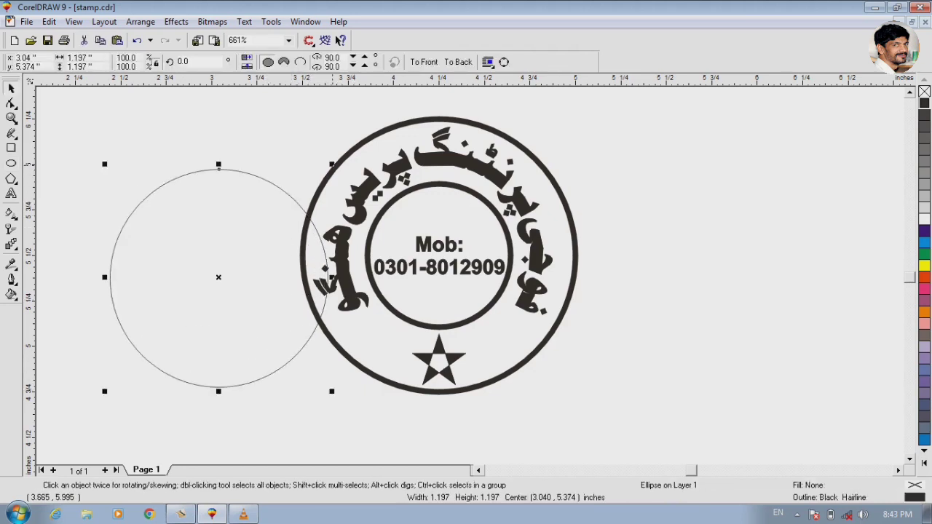
{"action": "left_click_drag", "start_coordinate": [333, 162], "coordinate": [372, 121]}
{"action": "left_click", "coordinate": [399, 123], "text": "shift"}
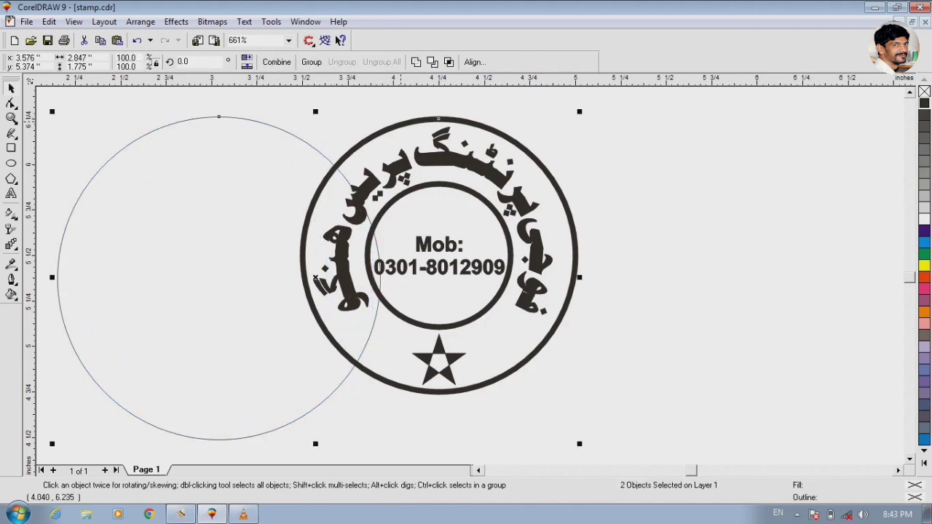
{"action": "key", "text": "e"}
{"action": "key", "text": "c"}
- Shrink the thin circle around the stamp from its centre to about 1.598 inches in diameter
{"action": "left_click", "coordinate": [345, 188], "text": "shift"}
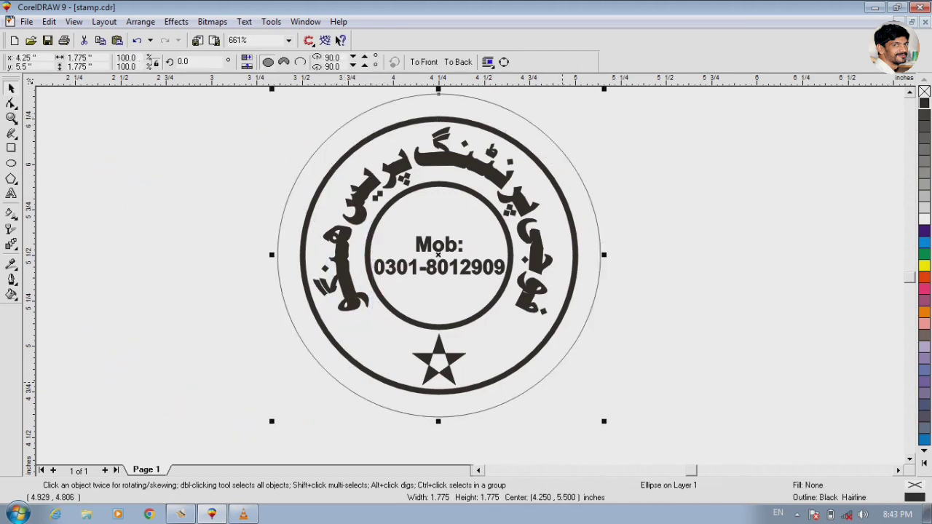
{"action": "key", "text": "Escape"}
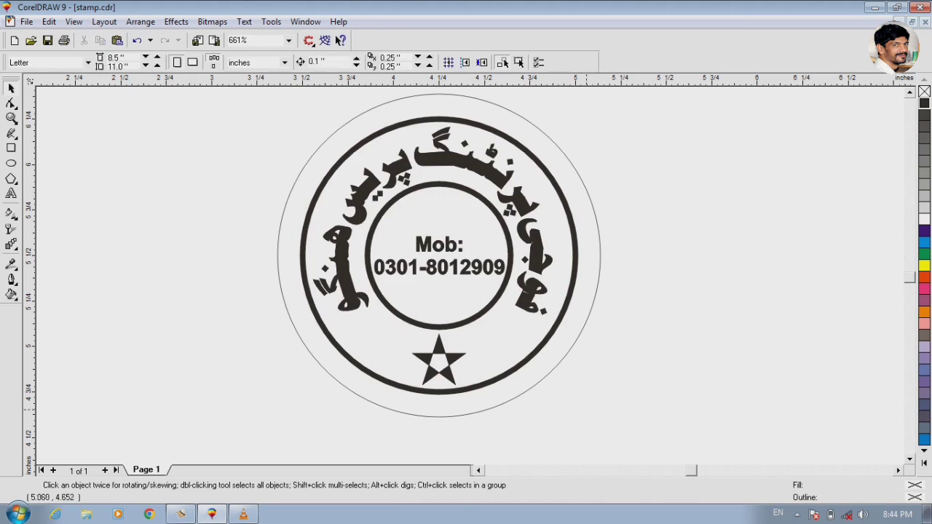
{"action": "left_click", "coordinate": [564, 358]}
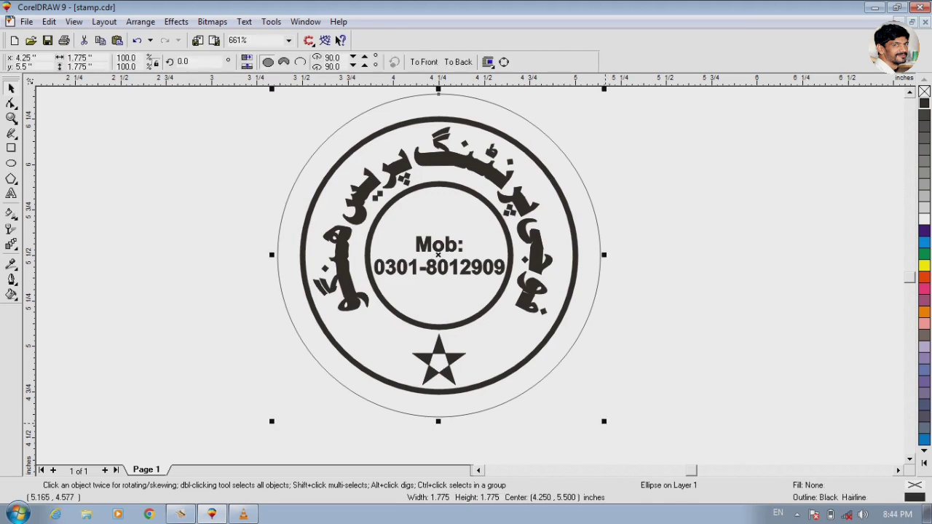
{"action": "left_click_drag", "start_coordinate": [605, 423], "coordinate": [583, 401]}
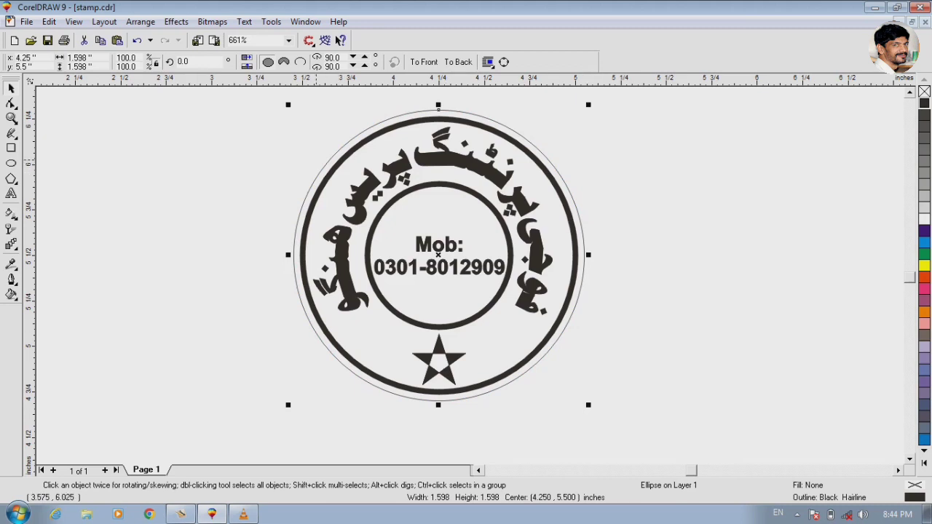
- Give the curved Urdu lettering a white fill and a white outline
{"action": "left_click", "coordinate": [250, 114]}
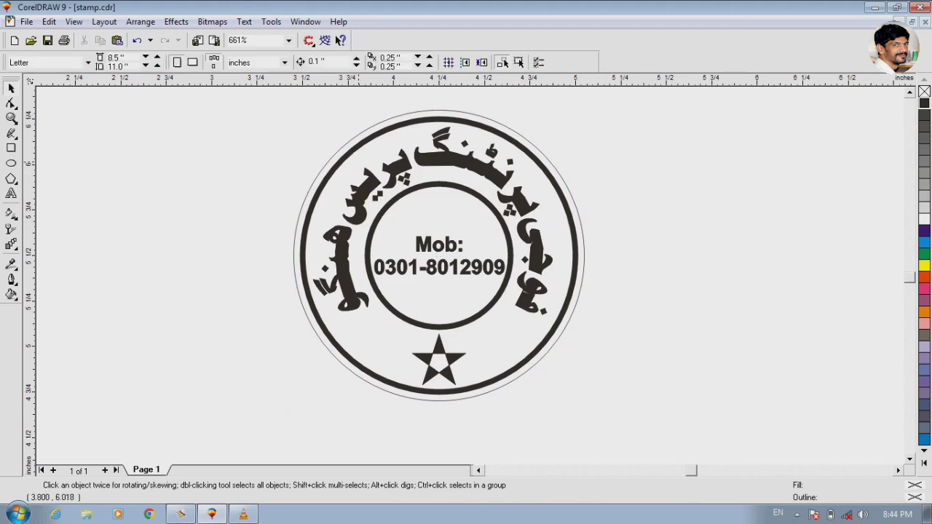
{"action": "key", "text": "ctrl+a"}
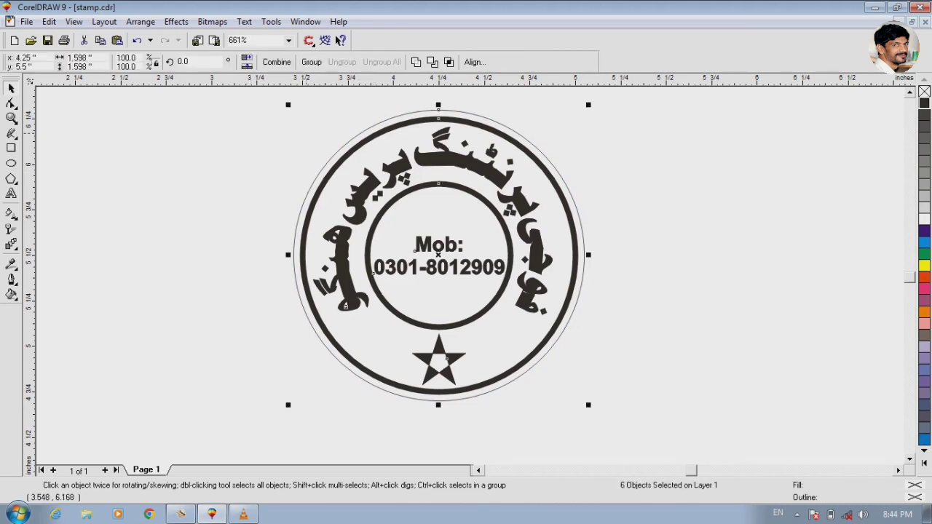
{"action": "left_click", "coordinate": [311, 134]}
{"action": "left_click", "coordinate": [425, 162]}
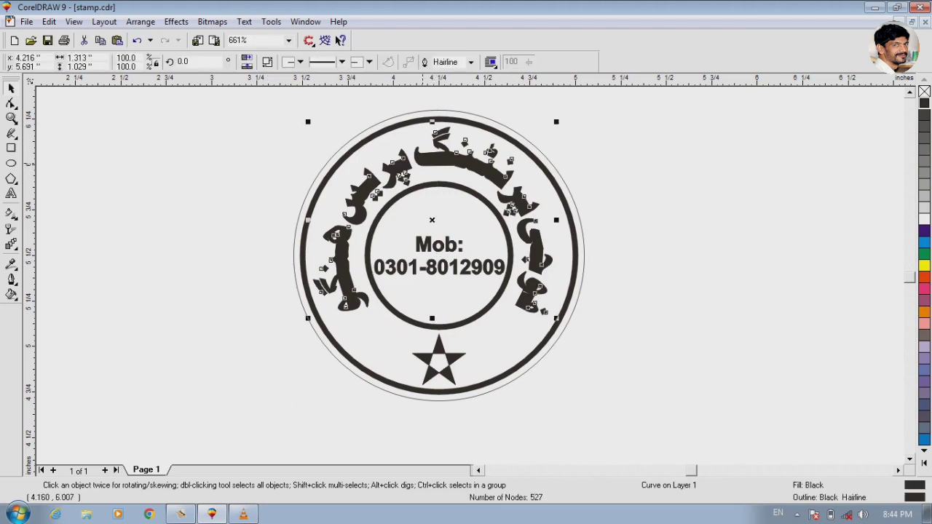
{"action": "left_click", "coordinate": [924, 218]}
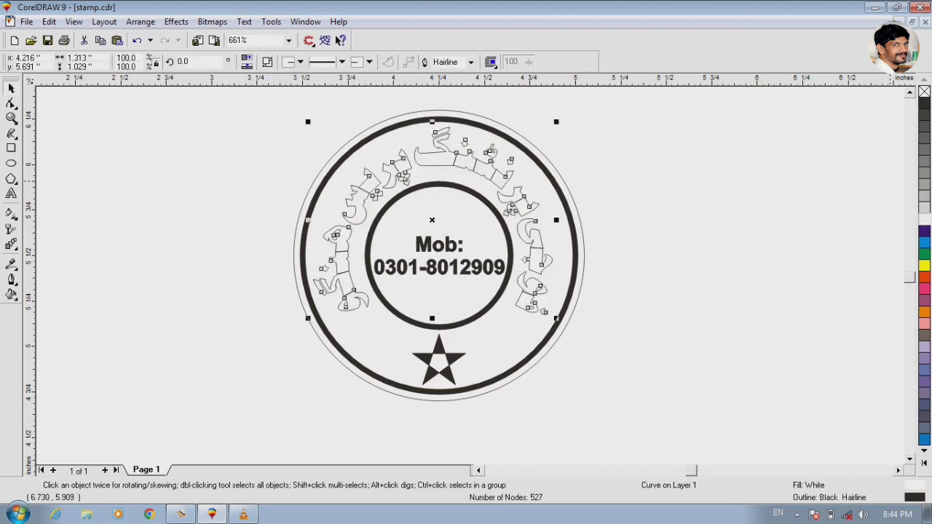
{"action": "right_click", "coordinate": [924, 218]}
- Give the mobile number text in the stamp's centre a white fill and a white outline
{"action": "left_click", "coordinate": [415, 251]}
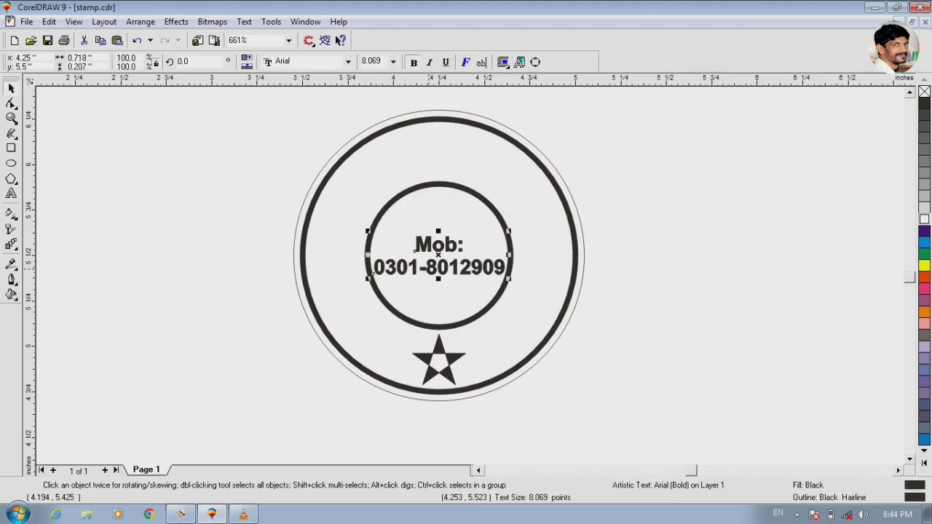
{"action": "left_click", "coordinate": [924, 218]}
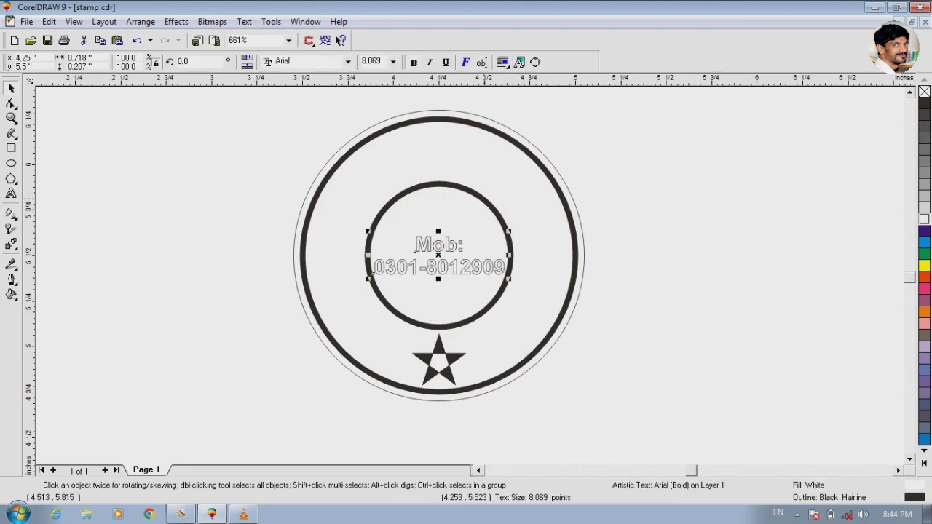
{"action": "right_click", "coordinate": [924, 219]}
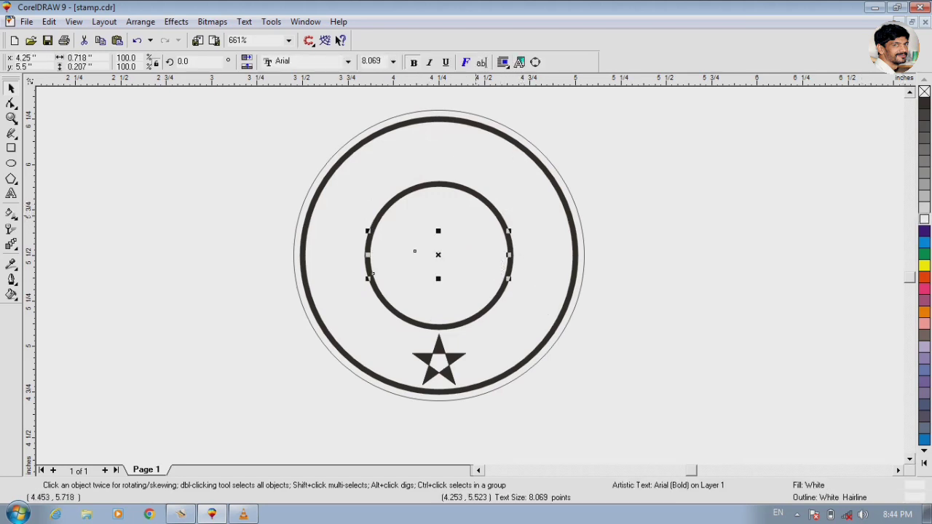
- Set the outlines of the stamp's thick inner and outer rings to white
{"action": "left_click", "coordinate": [371, 275]}
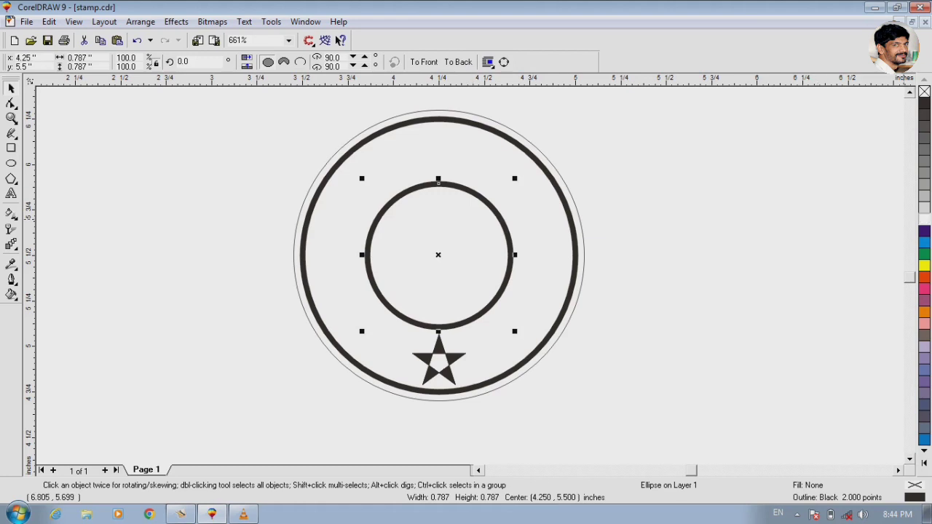
{"action": "right_click", "coordinate": [924, 219]}
{"action": "left_click", "coordinate": [473, 126]}
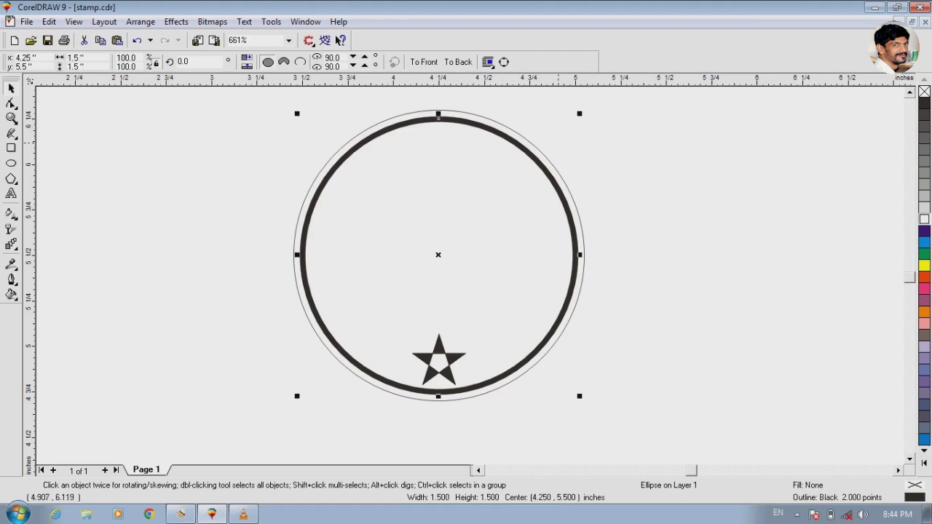
{"action": "right_click", "coordinate": [924, 219]}
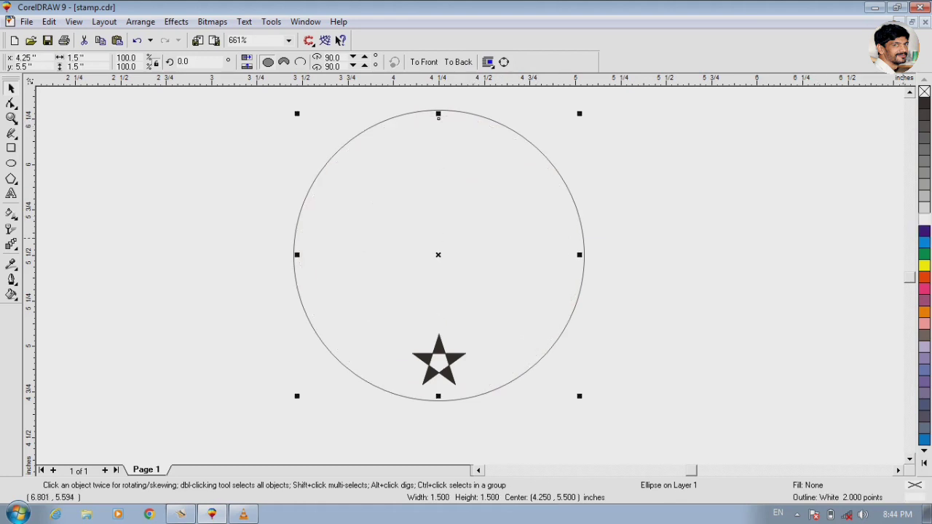
- Give the star at the bottom of the stamp a white fill and a white outline
{"action": "left_click", "coordinate": [439, 350]}
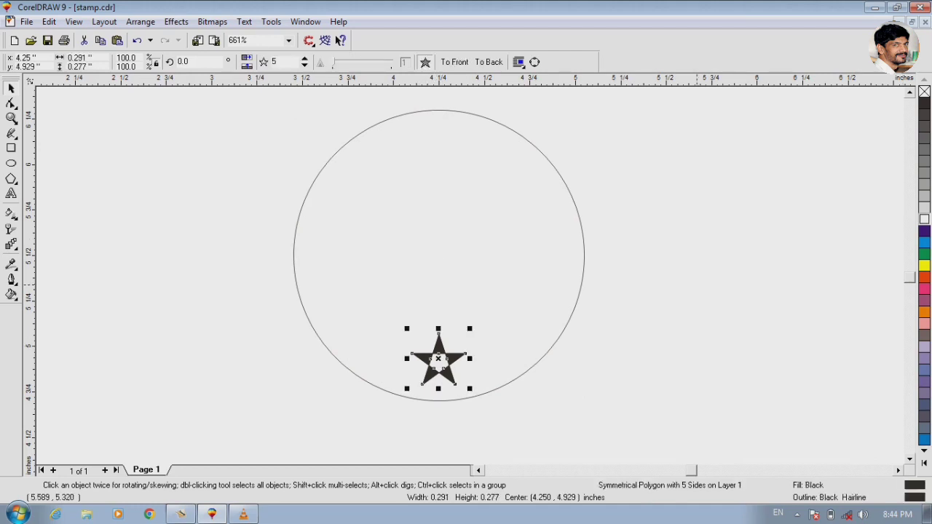
{"action": "left_click", "coordinate": [924, 219]}
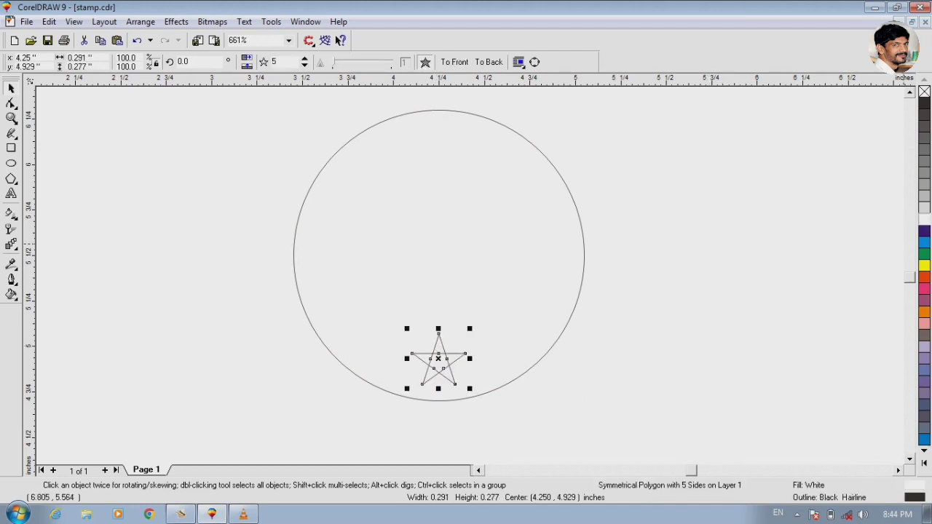
{"action": "right_click", "coordinate": [924, 218]}
- Fill the thin outermost circle with black and send it behind all the other stamp objects
{"action": "left_click", "coordinate": [491, 119]}
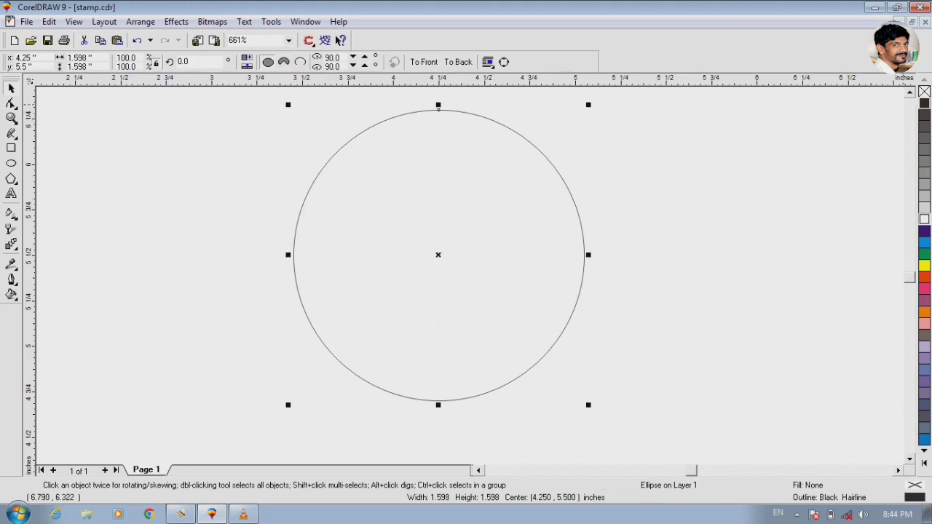
{"action": "left_click", "coordinate": [924, 102]}
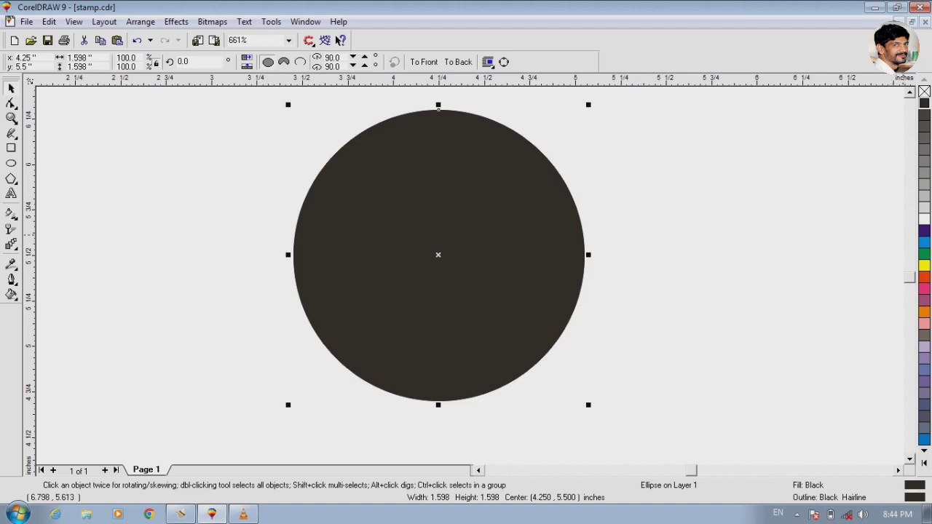
{"action": "key", "text": "shift+Page_Down"}
{"action": "left_click", "coordinate": [910, 235]}
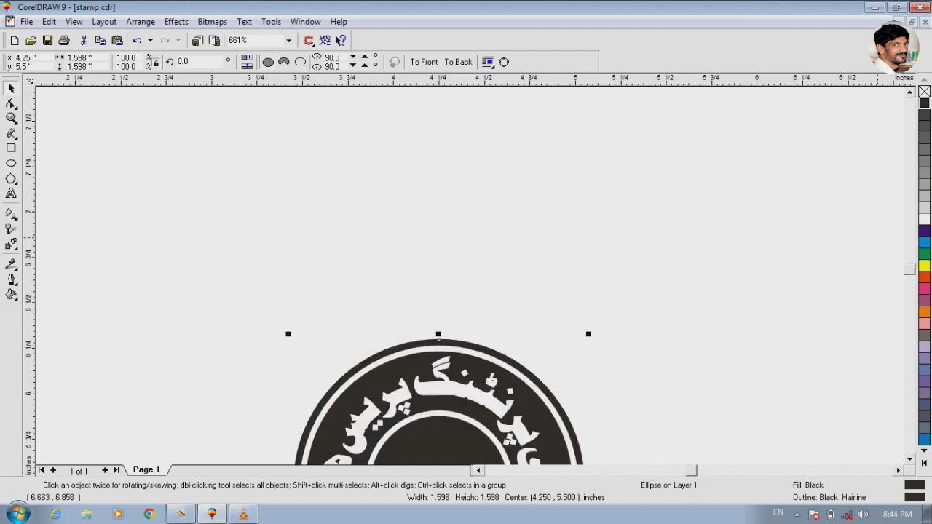
{"action": "key", "text": "F4"}
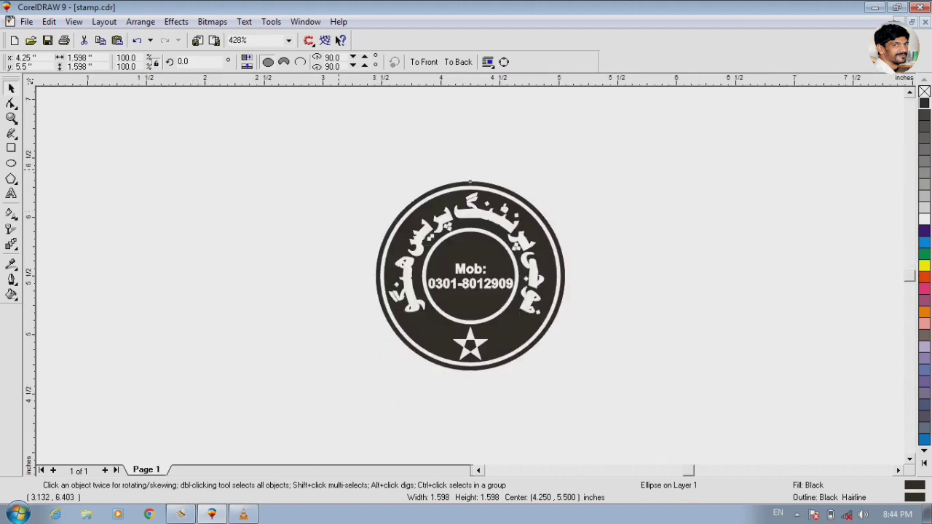
- Group all six objects of the stamp together
{"action": "left_click_drag", "start_coordinate": [319, 146], "coordinate": [686, 407]}
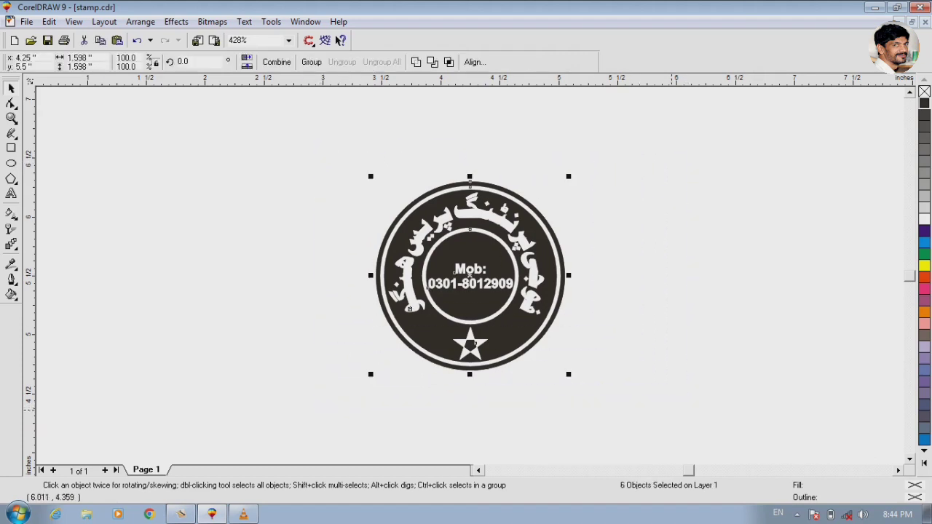
{"action": "left_click", "coordinate": [311, 62]}
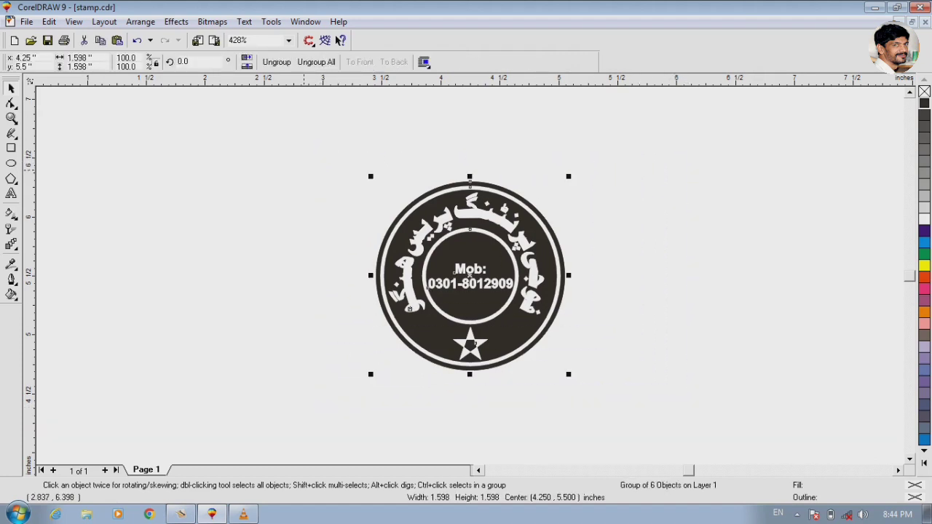
{"action": "key", "text": "shift+F2"}
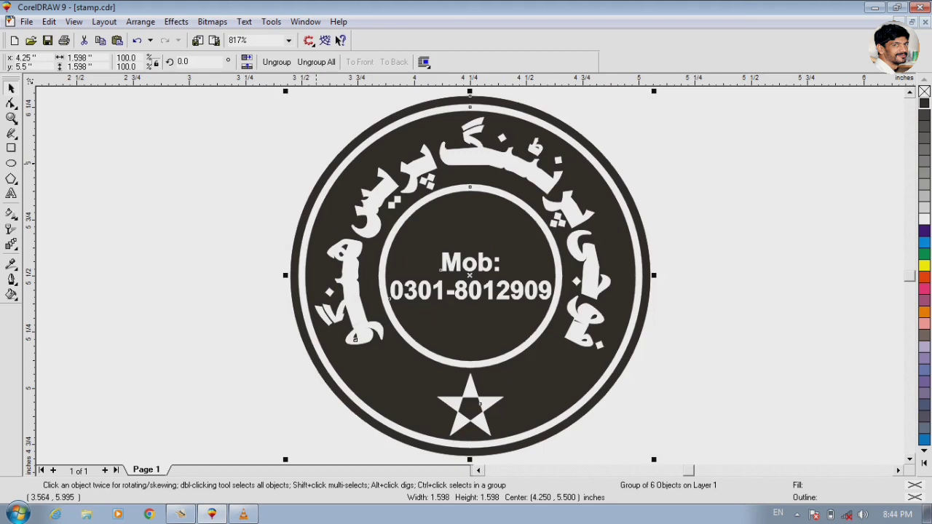
- Check the finished stamp in full-screen preview and return to the drawing with nothing selected
{"action": "key", "text": "F9"}
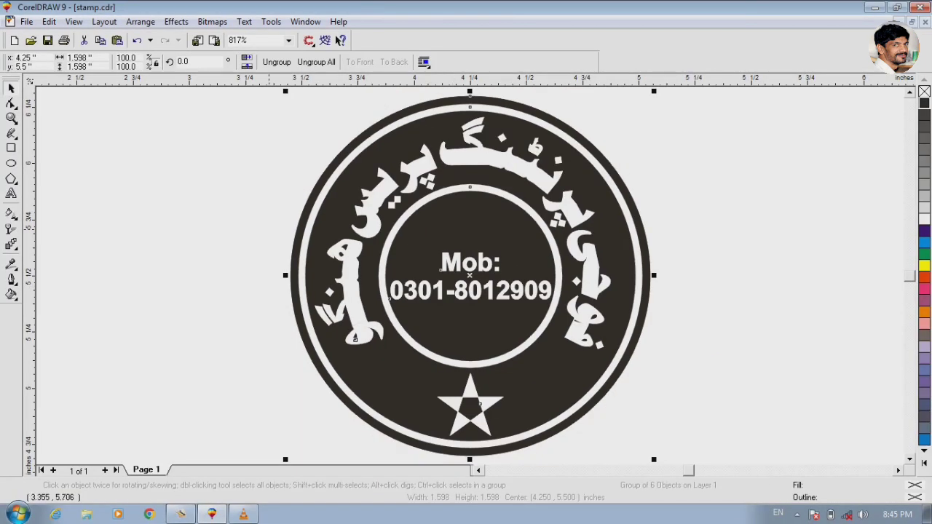
{"action": "left_click", "coordinate": [268, 230]}
{"action": "key", "text": "F3"}
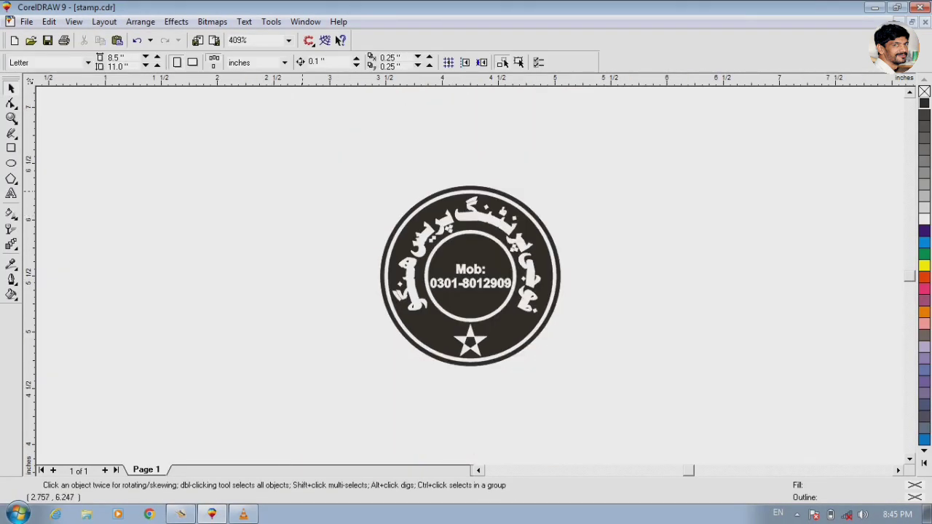
{"action": "left_click_drag", "start_coordinate": [289, 161], "coordinate": [591, 393]}
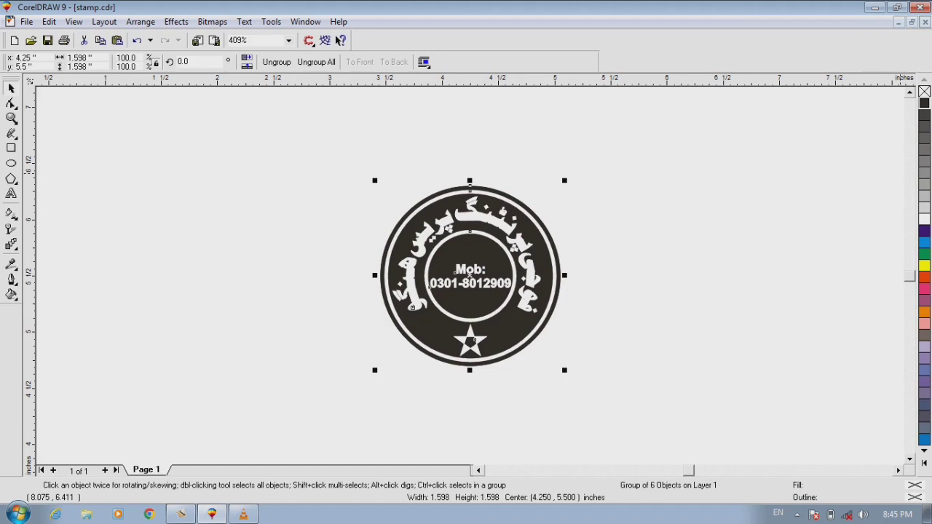
{"action": "key", "text": "alt+F4"}
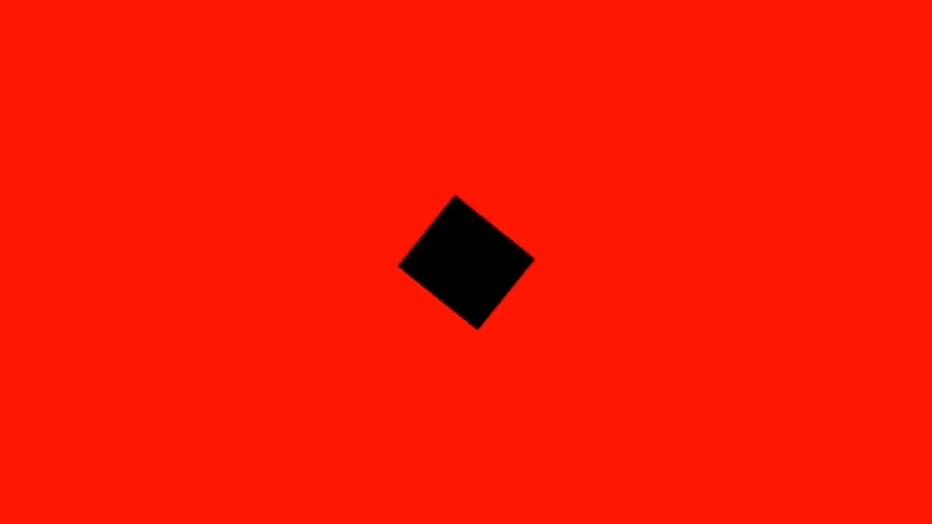